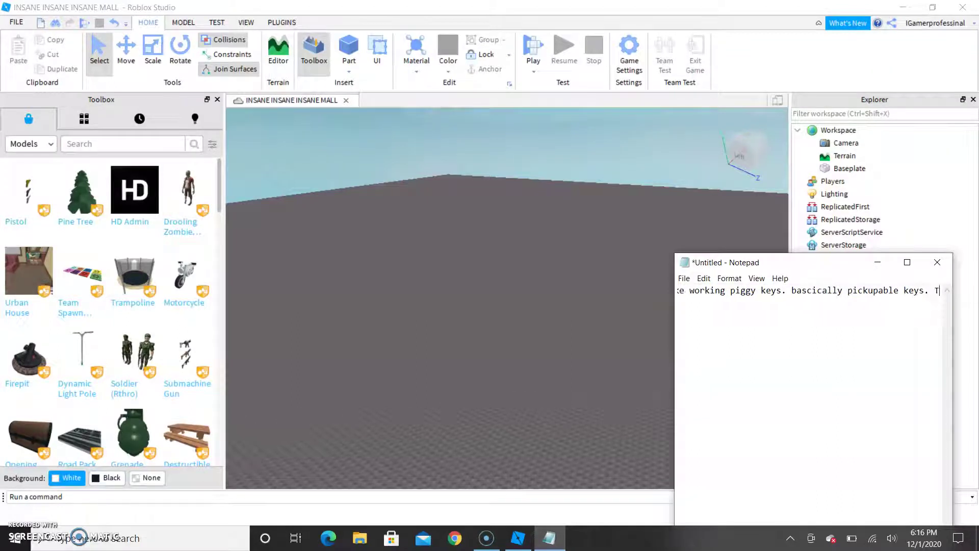
Finish the note with "There are a model u need to use" and replace everything with "ok so first find a piggy door key sey."
text(re are )
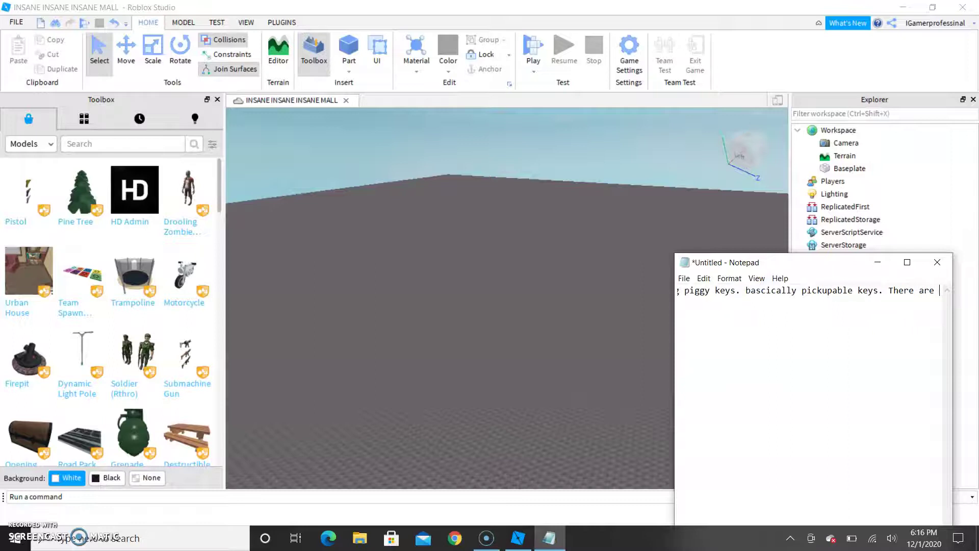
text(a mode)
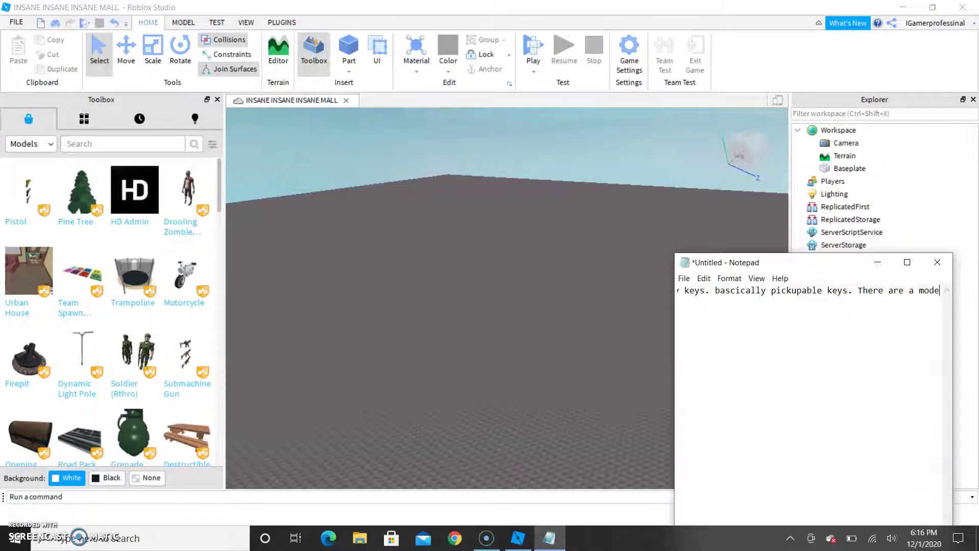
text(l u need to us)
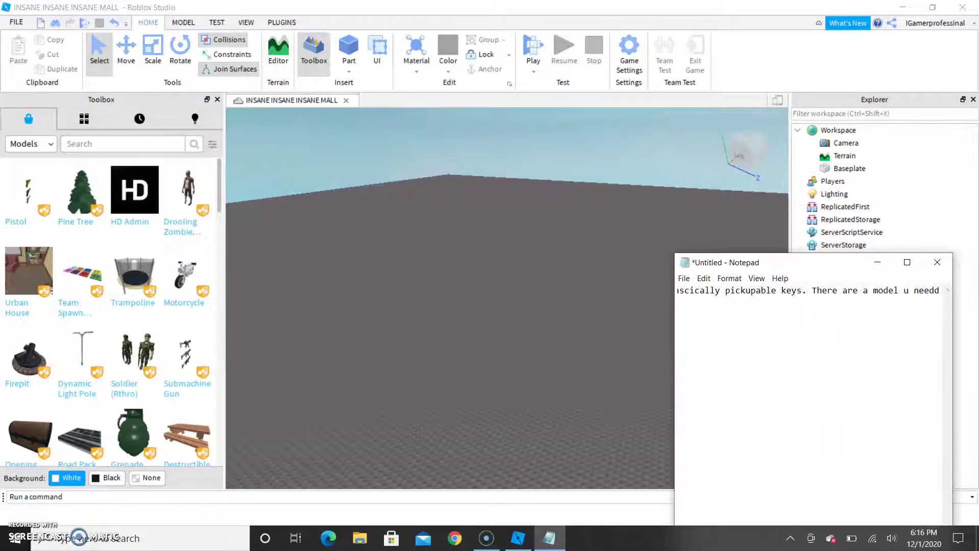
text(e)
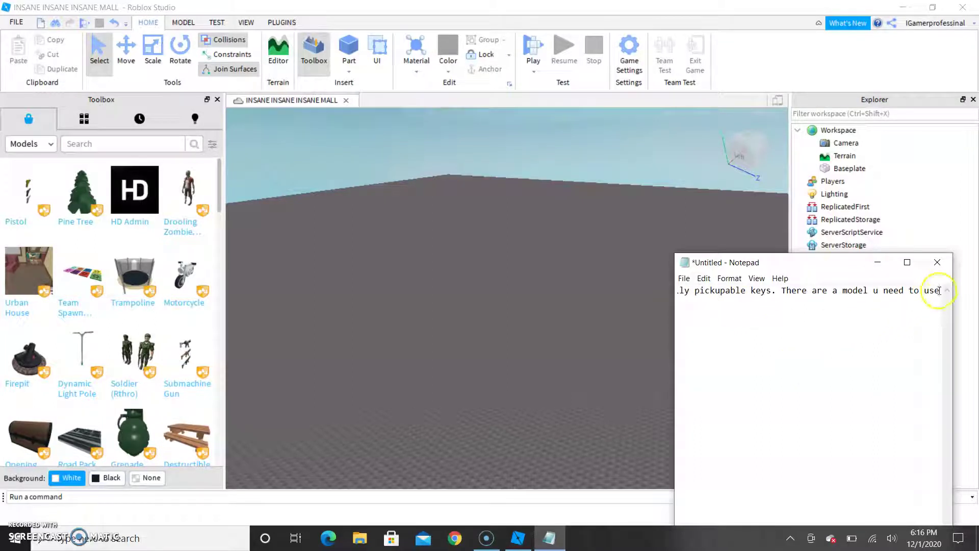
drag(941, 291, 592, 339)
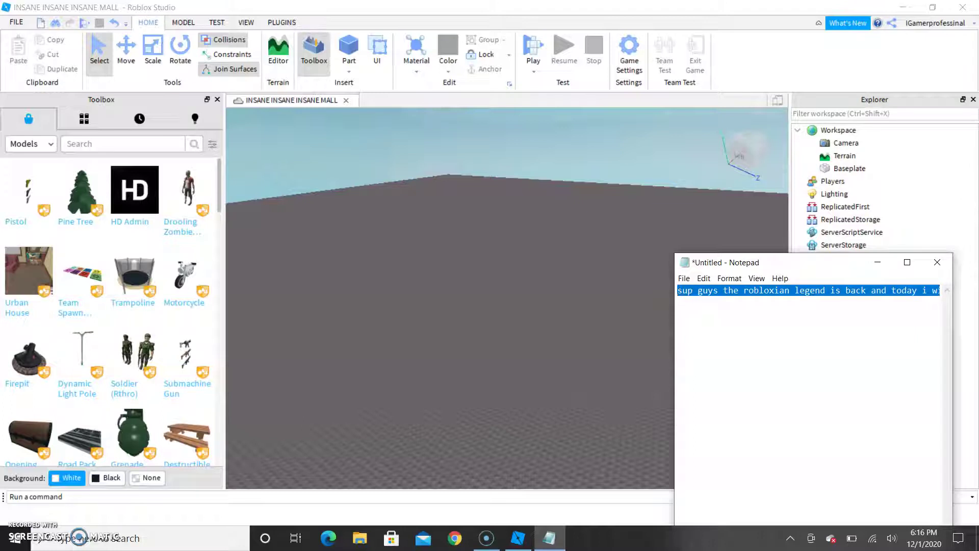
text(\)
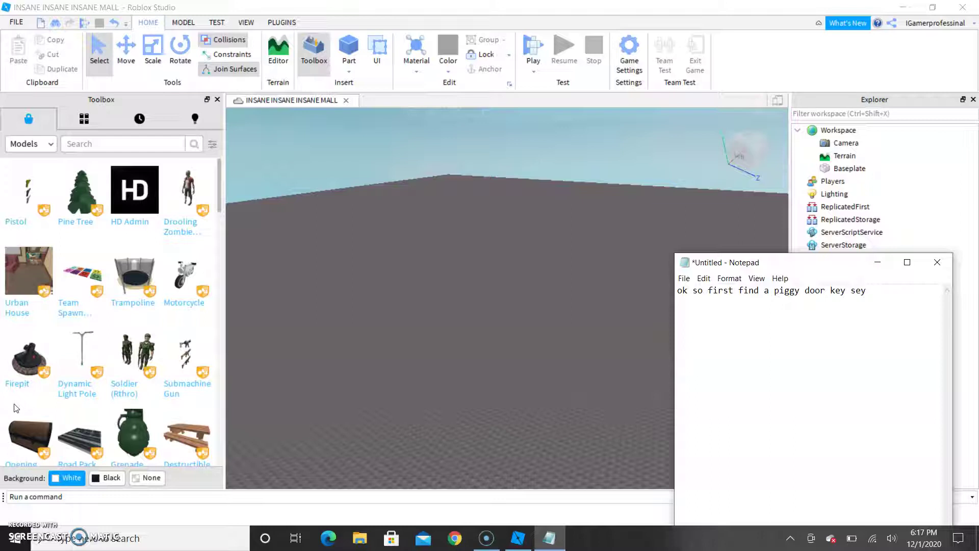
Switch to Roblox Studio and search the model library for "Piggy door key"
click(285, 291)
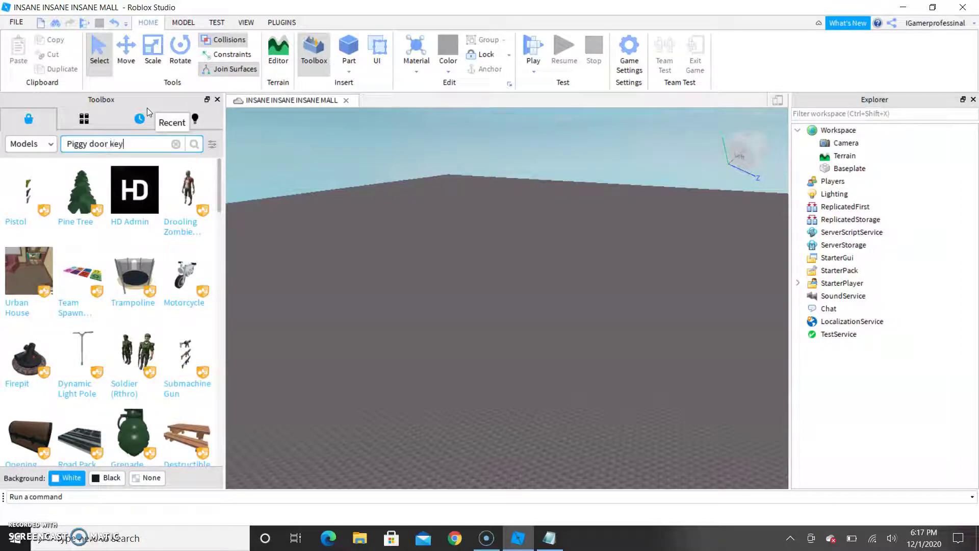
key(Return)
right_drag(531, 166, 531, 183)
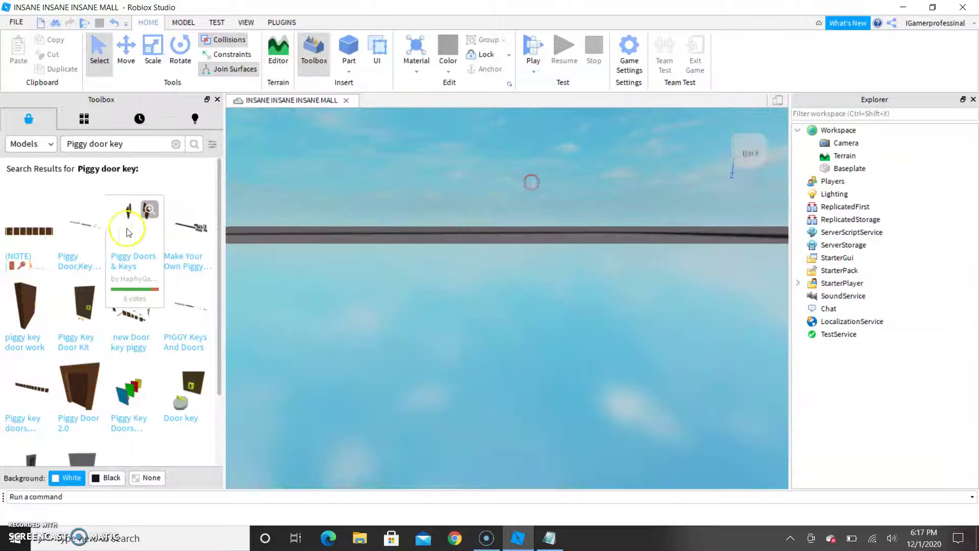
Insert the Piggy KeyDoors model from the search results and reposition the row of doors and keys on the baseplate
click(94, 235)
right_drag(546, 238, 545, 232)
click(517, 307)
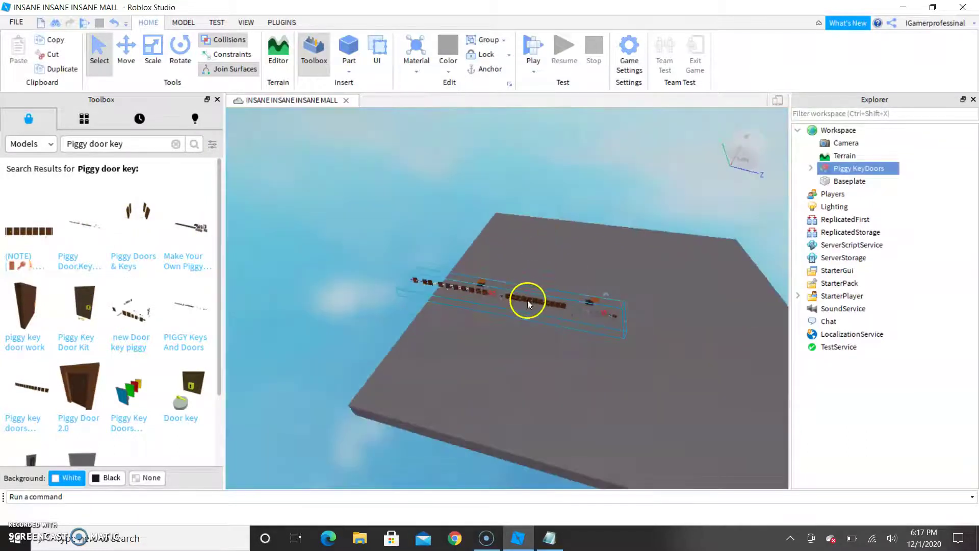
drag(531, 298, 683, 248)
Place the Kitty character from My Models on the baseplate near the doors and delete it again
click(85, 119)
right_drag(498, 243, 498, 243)
key(w)
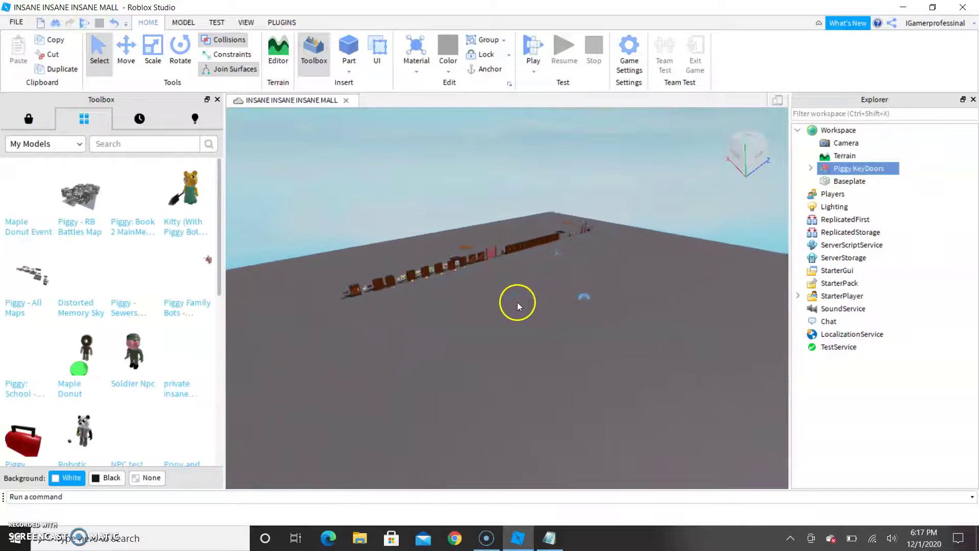
drag(184, 199, 525, 310)
key(Delete)
right_drag(526, 311, 524, 315)
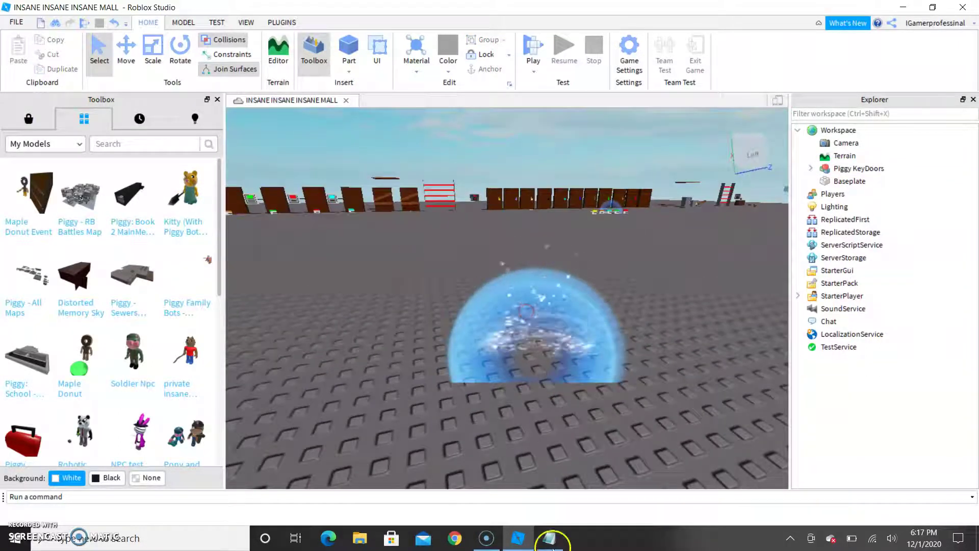
Switch to Notepad and replace the note with "dnt mind about kitty i jus put it there for me to move easie"
click(552, 542)
key(ctrl+a)
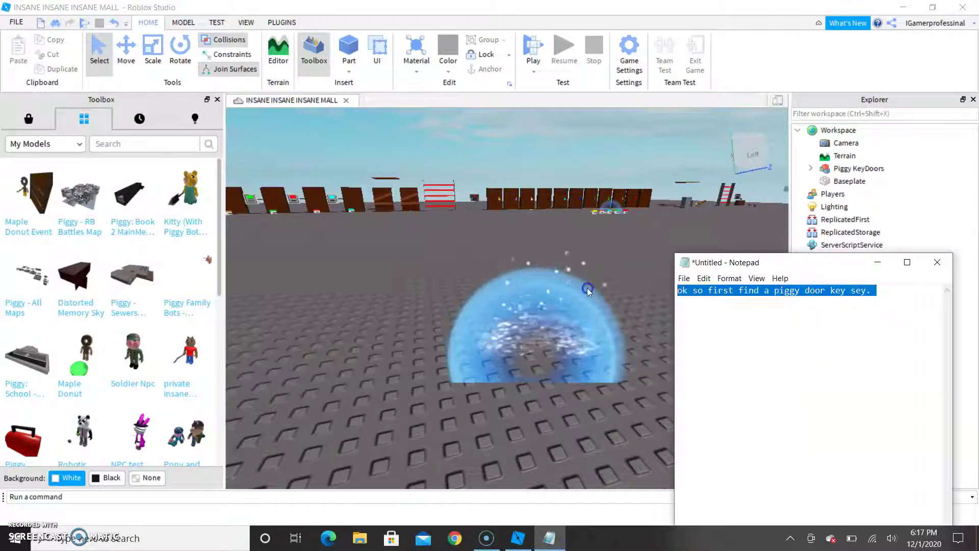
key(BackSpace)
text(dnt mind ab)
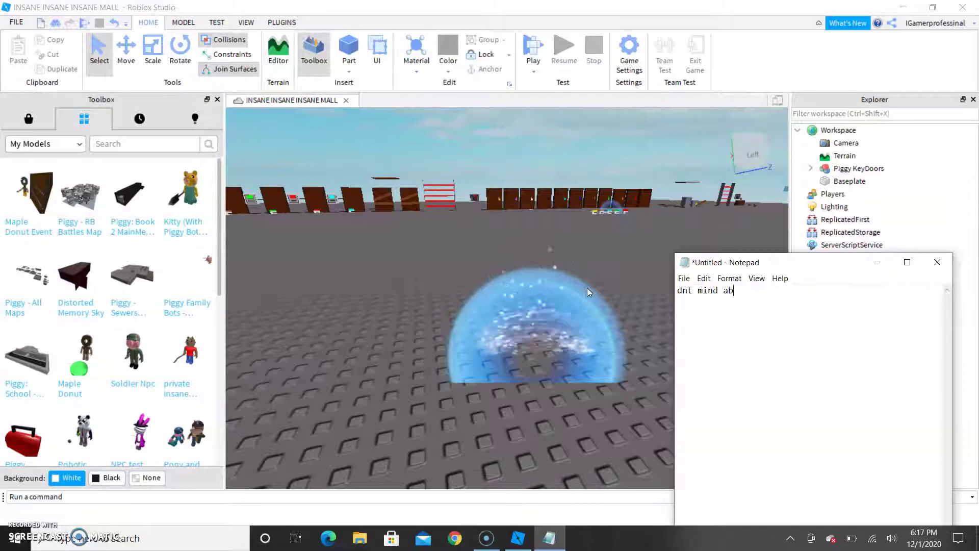
text(out kitty )
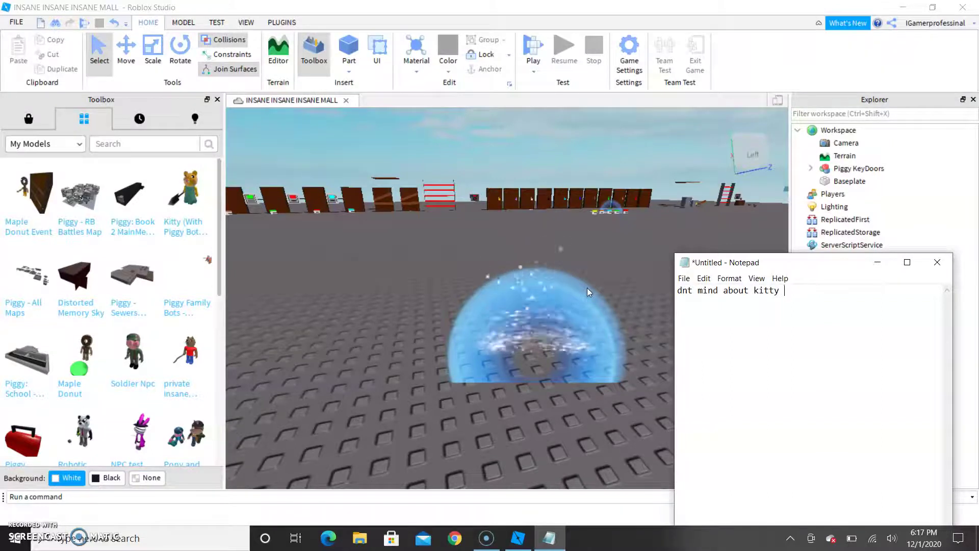
text(i jus pu)
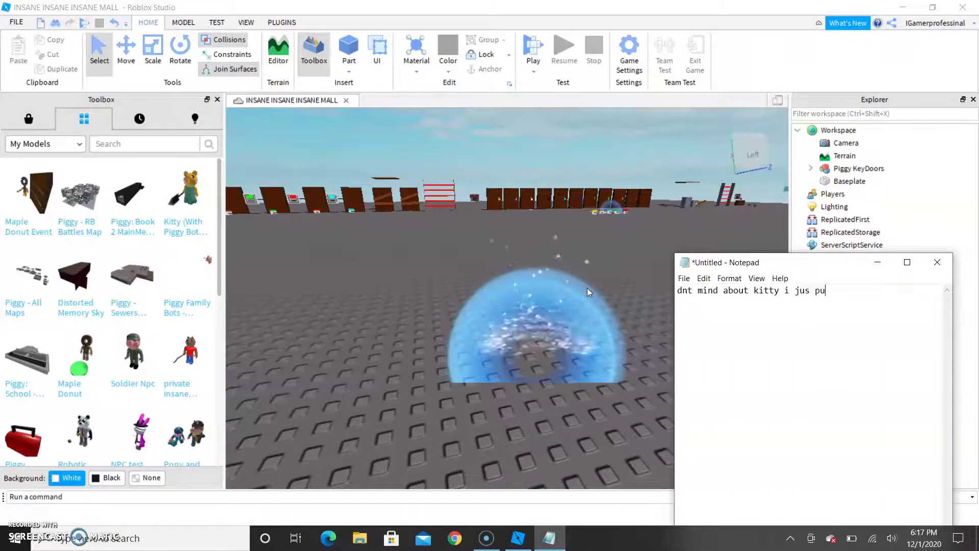
text(t it there f)
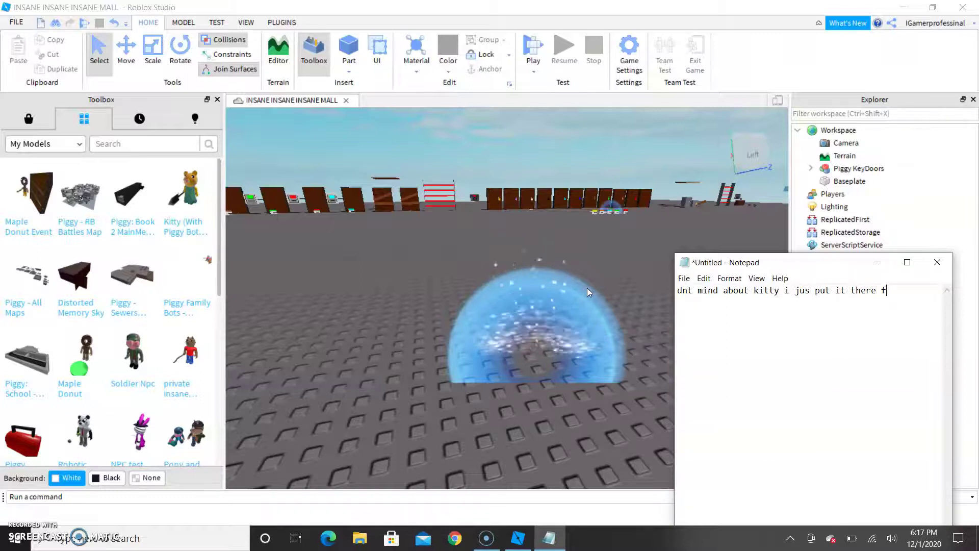
text(or me to m)
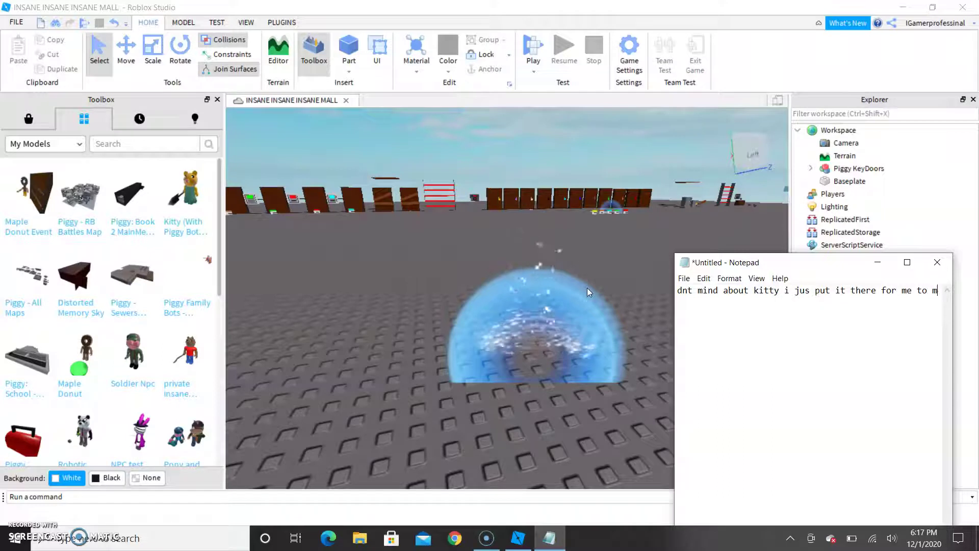
text(ove easie)
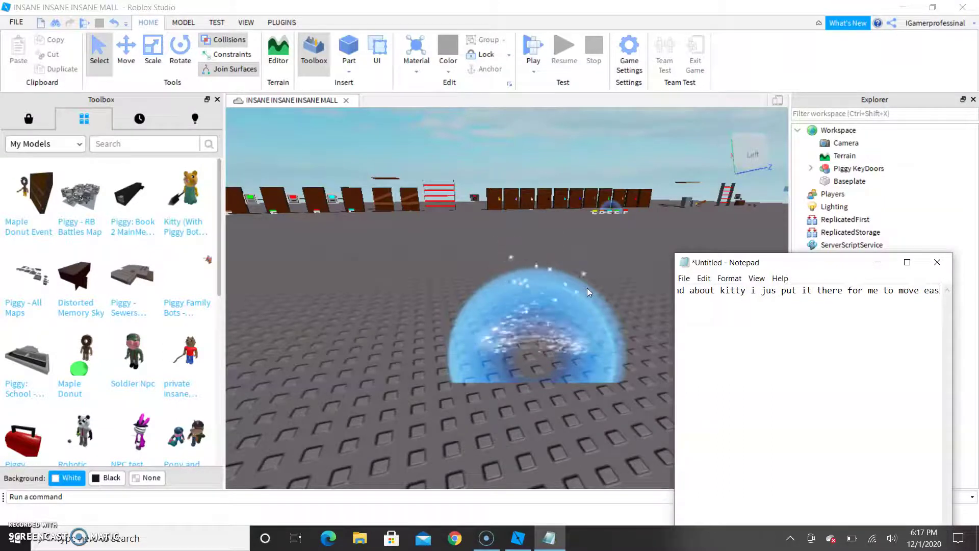
Replace the Kitty note with "Ok so i will do a test play to show u that the pickupable keys wont work"
key(BackSpace)
key(BackSpace)
key(BackSpace)
key(BackSpace)
key(BackSpace)
key(BackSpace)
key(BackSpace)
key(BackSpace)
key(BackSpace)
key(BackSpace)
key(BackSpace)
key(BackSpace)
key(BackSpace)
key(BackSpace)
key(BackSpace)
key(BackSpace)
key(BackSpace)
key(BackSpace)
key(BackSpace)
key(BackSpace)
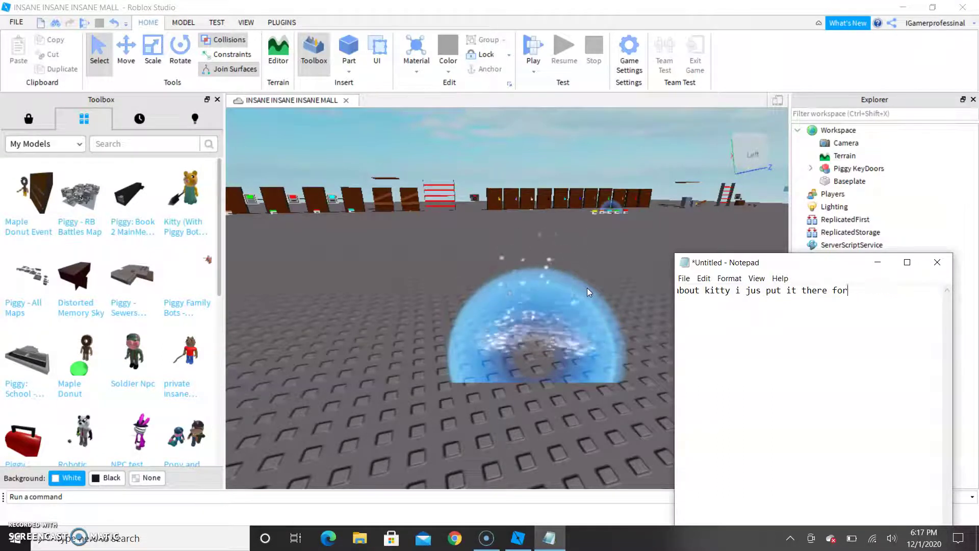
key(BackSpace)
key(BackSpace)
key(BackSpace)
text(Ok so i )
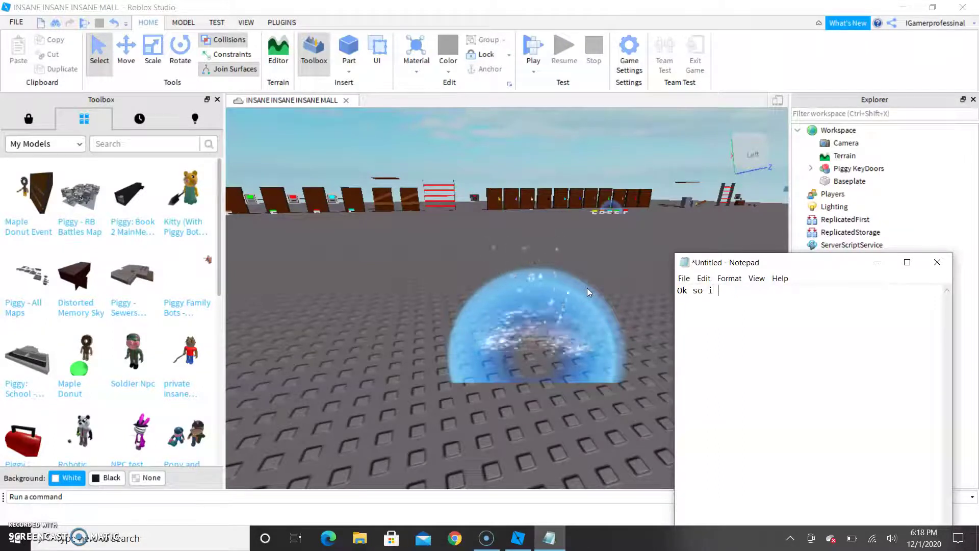
text(will do )
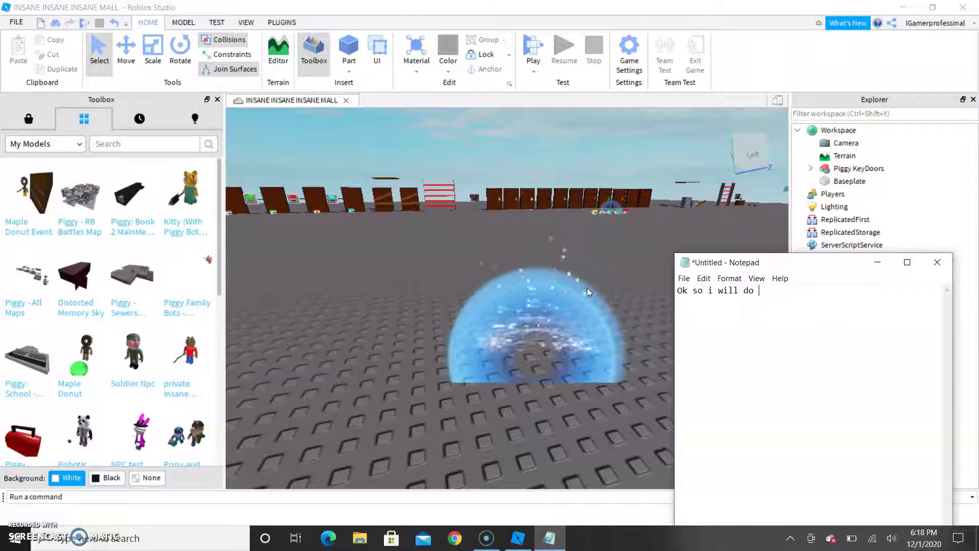
text(a test p)
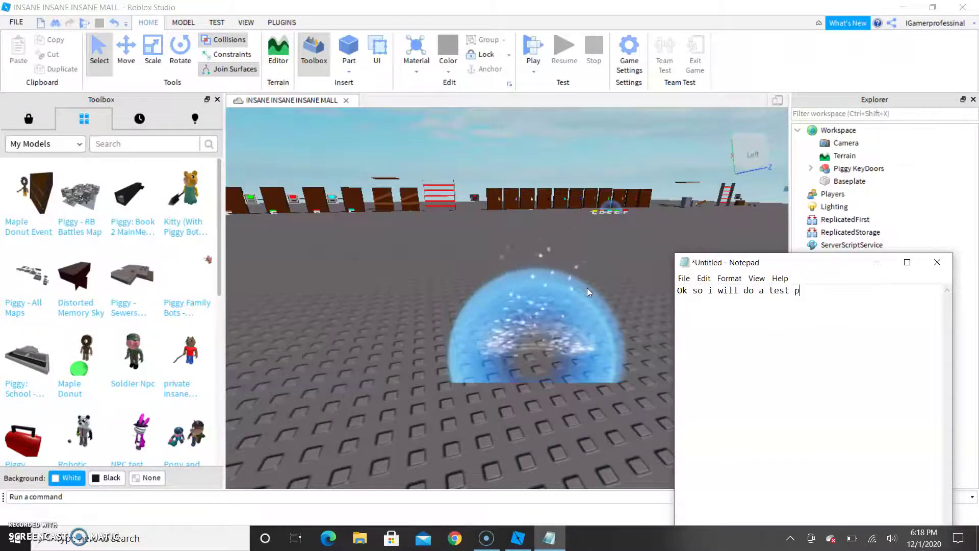
text(lay to sho)
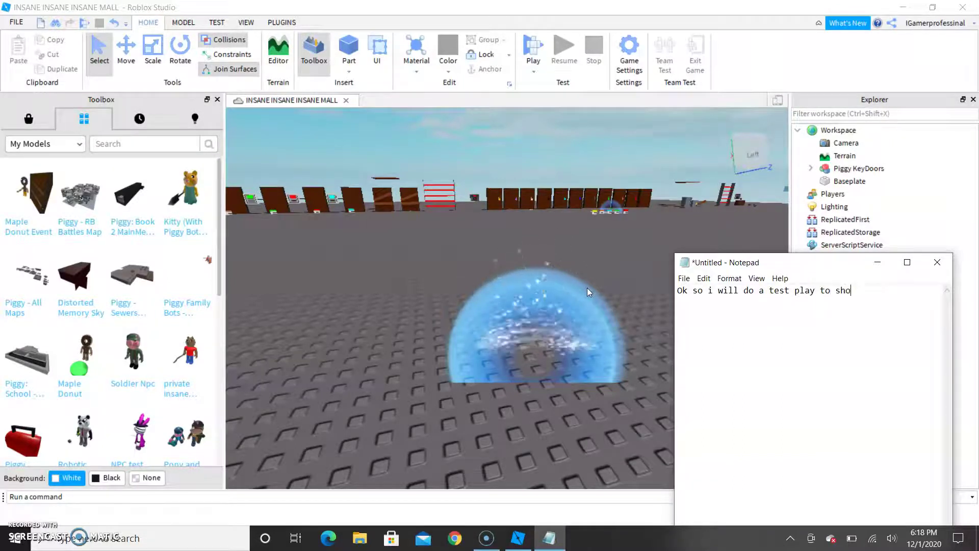
text(w u that t)
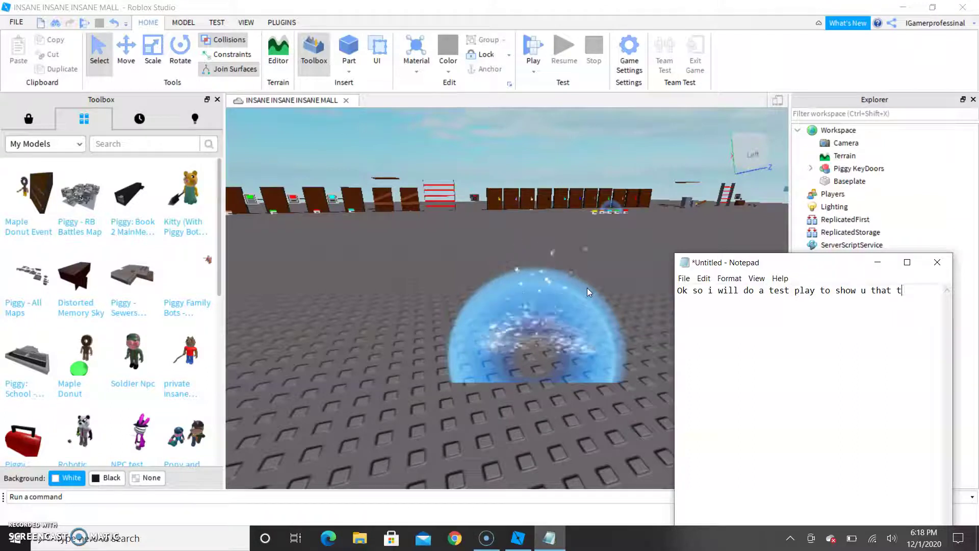
text(he pi)
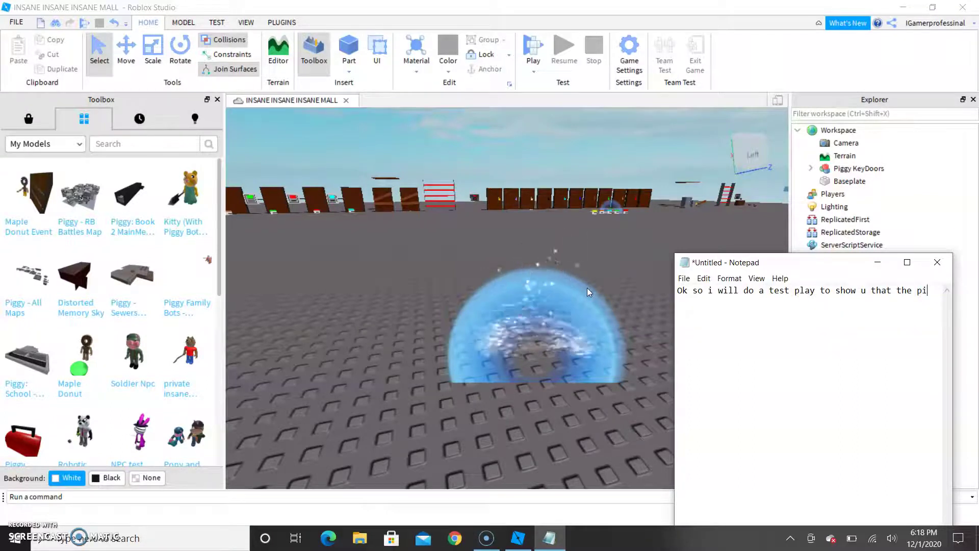
text(ckupa)
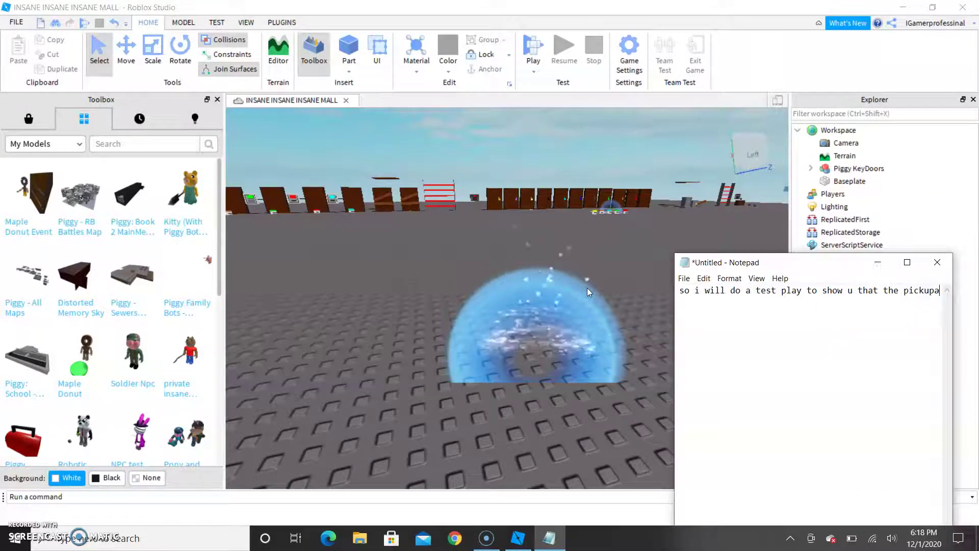
text(ble keys )
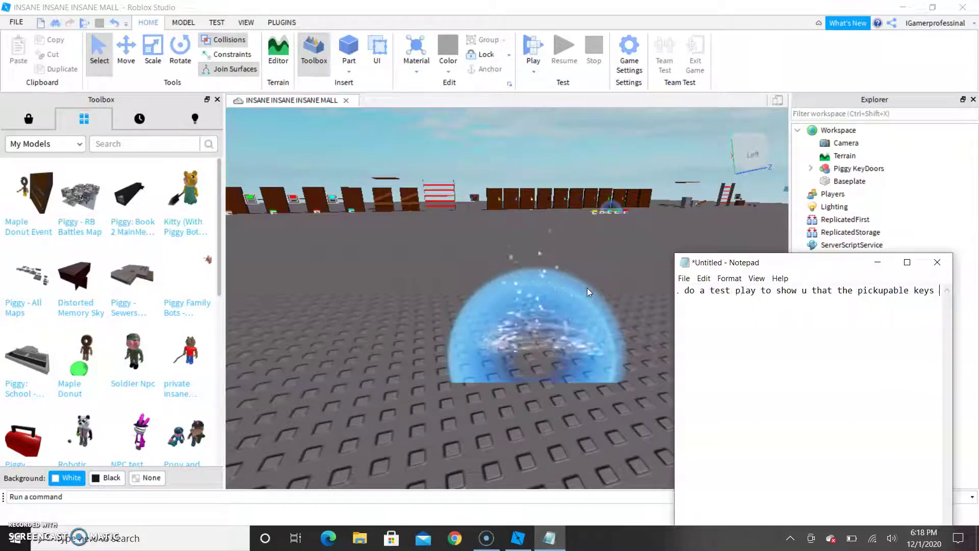
text(wont work)
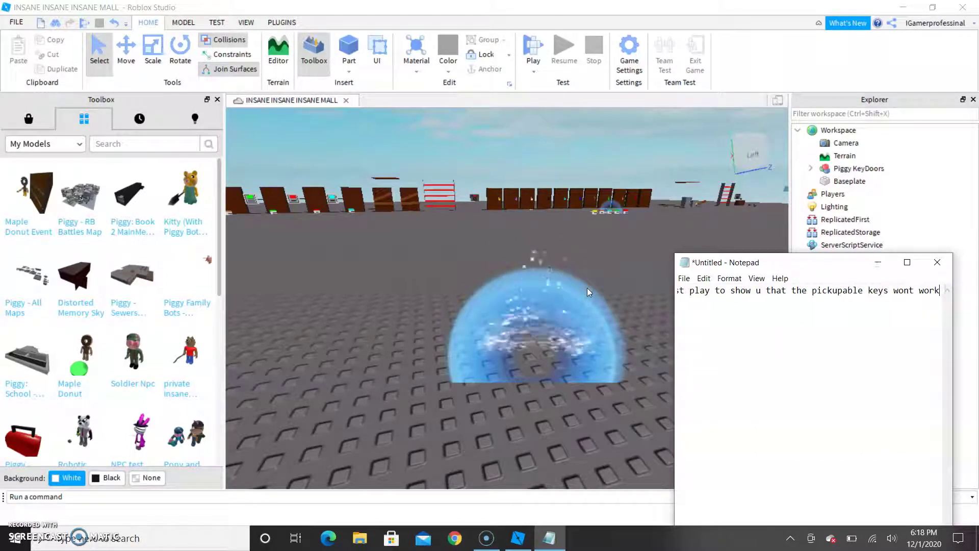
Continue the note with "when u jus immediatley put it in to ya game. keep watching."
text( when u )
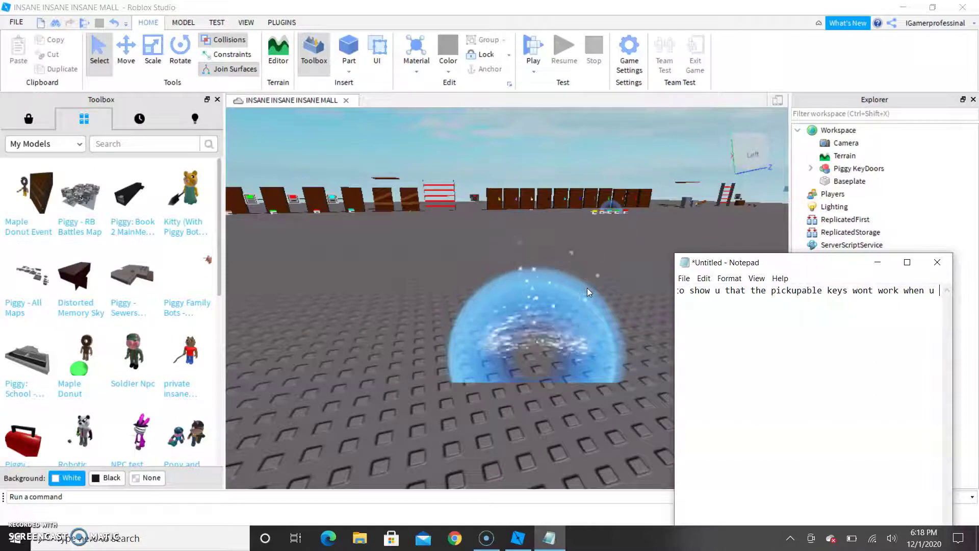
text(jus imm)
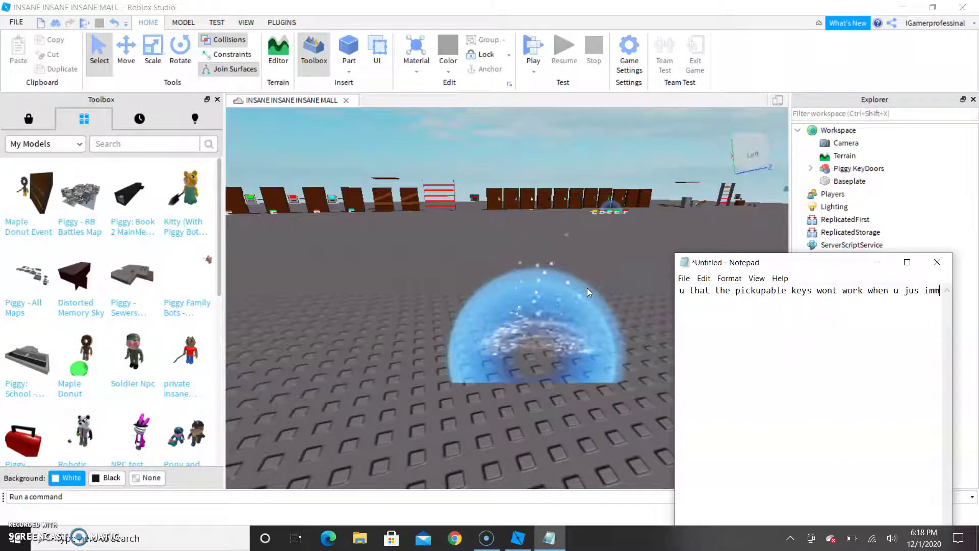
text(es immepiately)
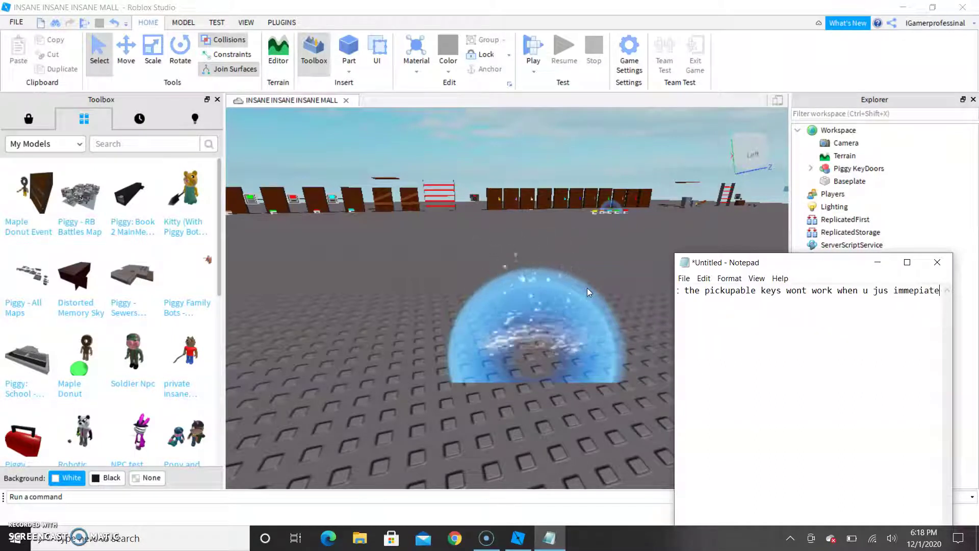
key(BackSpace)
key(BackSpace)
key(BackSpace)
key(BackSpace)
key(BackSpace)
key(BackSpace)
key(BackSpace)
key(BackSpace)
text(diatley )
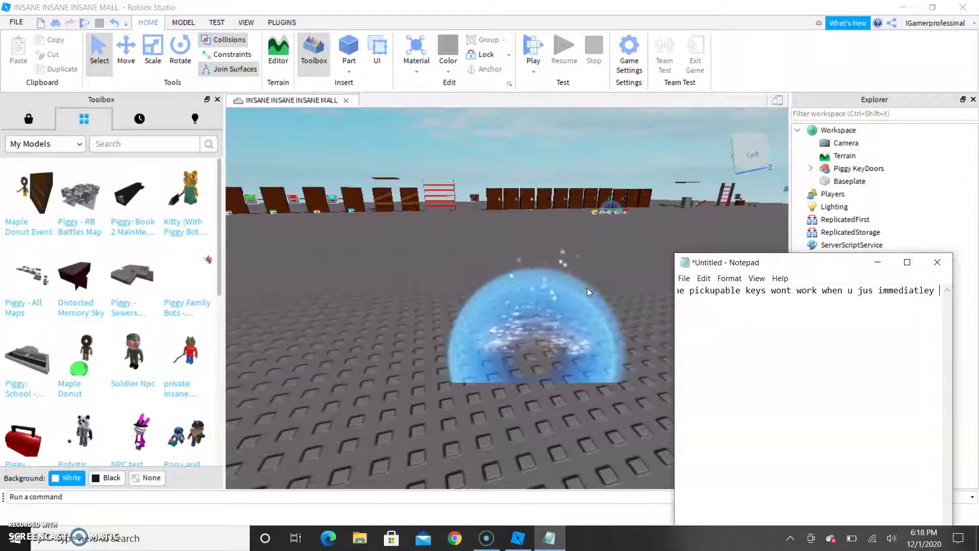
text(put it in)
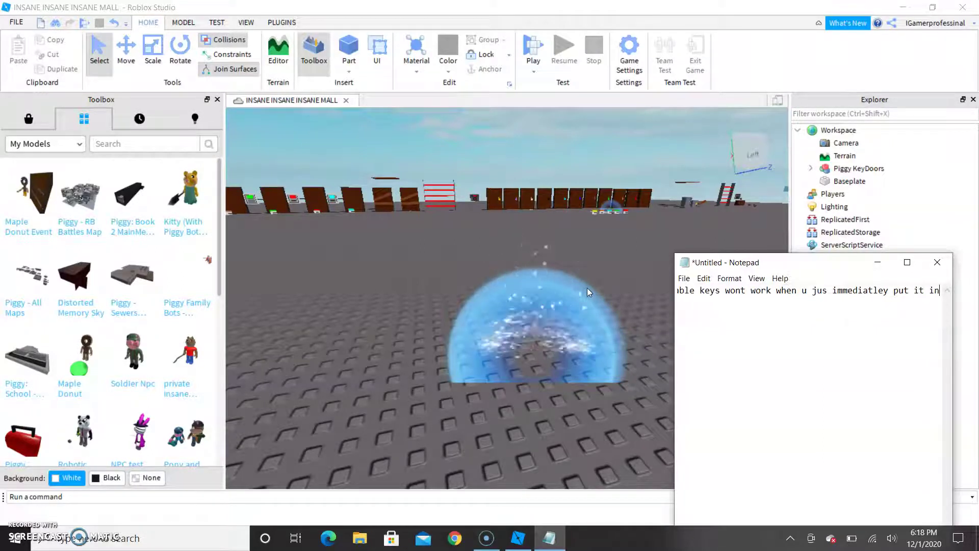
text( to ya game.)
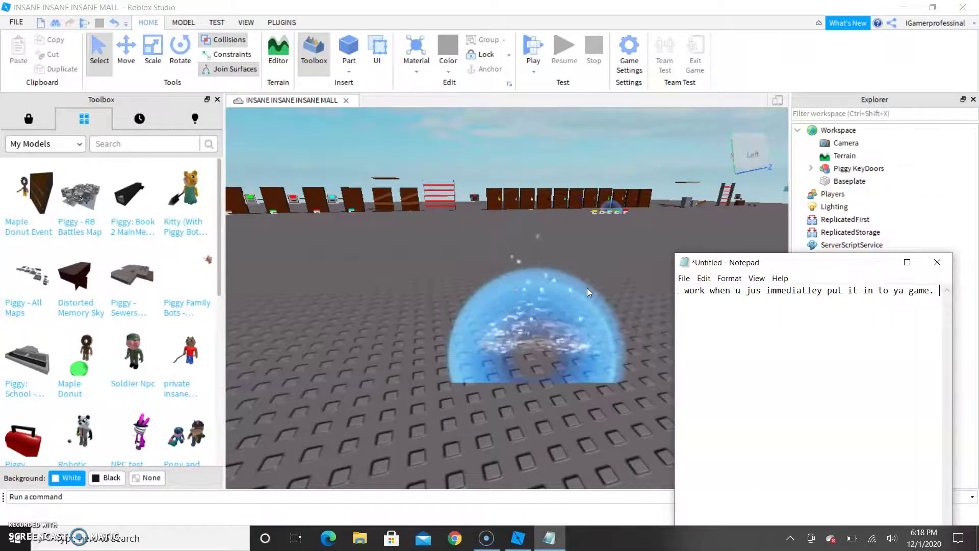
text( keep watching.)
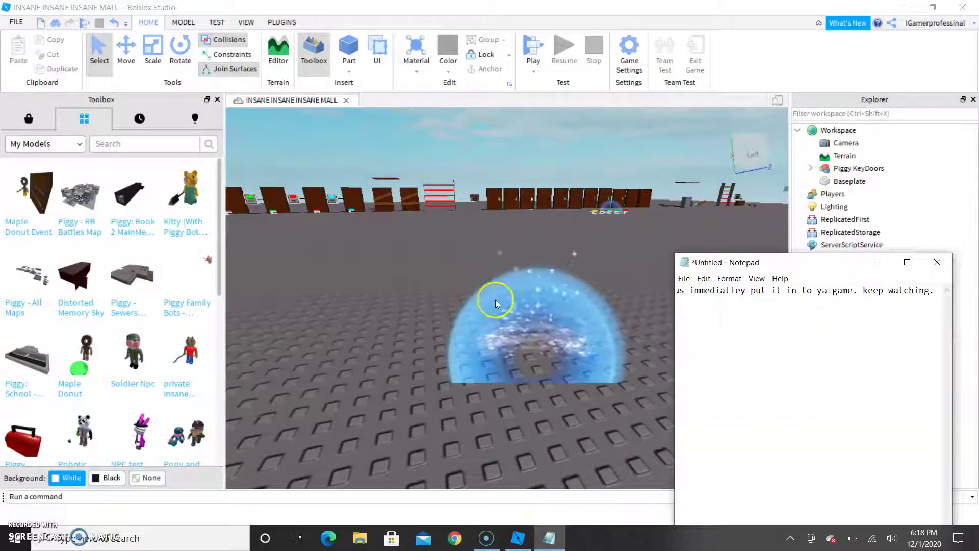
Start a play test of the game and replace the Notepad note with "ok look closely on what happens"
click(490, 222)
click(533, 47)
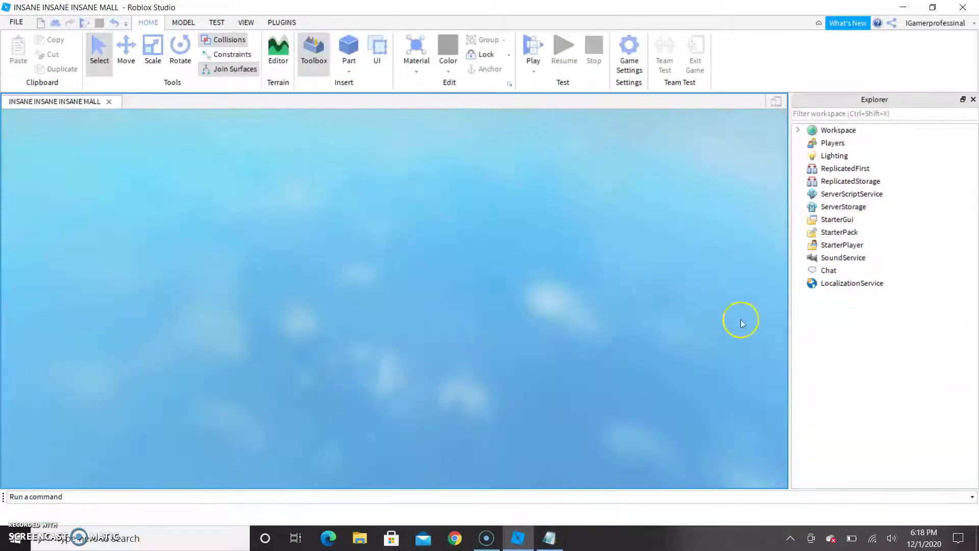
click(560, 546)
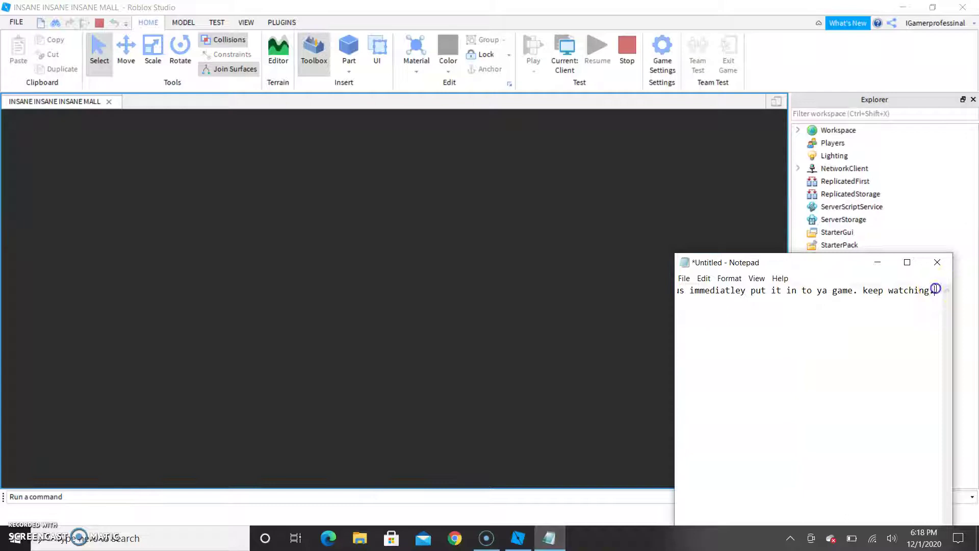
drag(937, 290, 459, 307)
text(ok look closel)
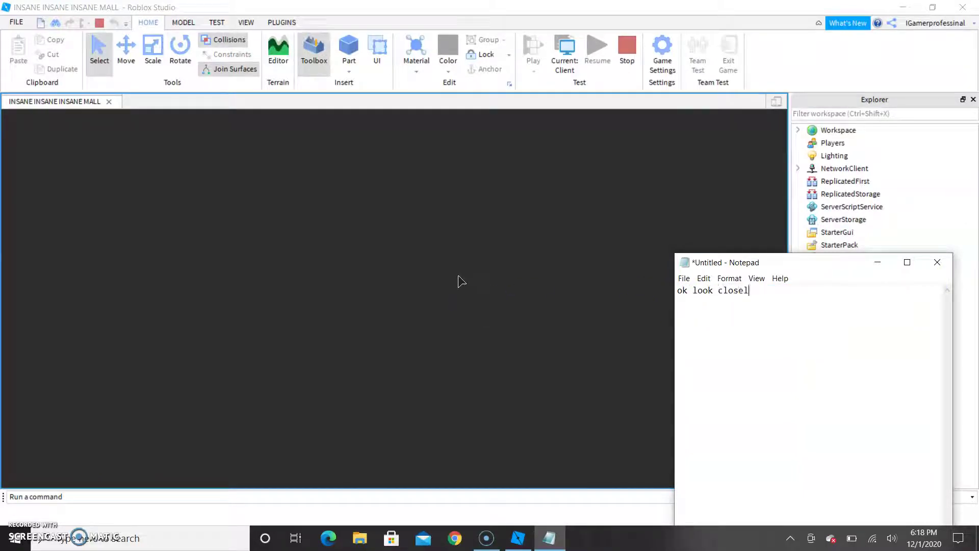
text(y on)
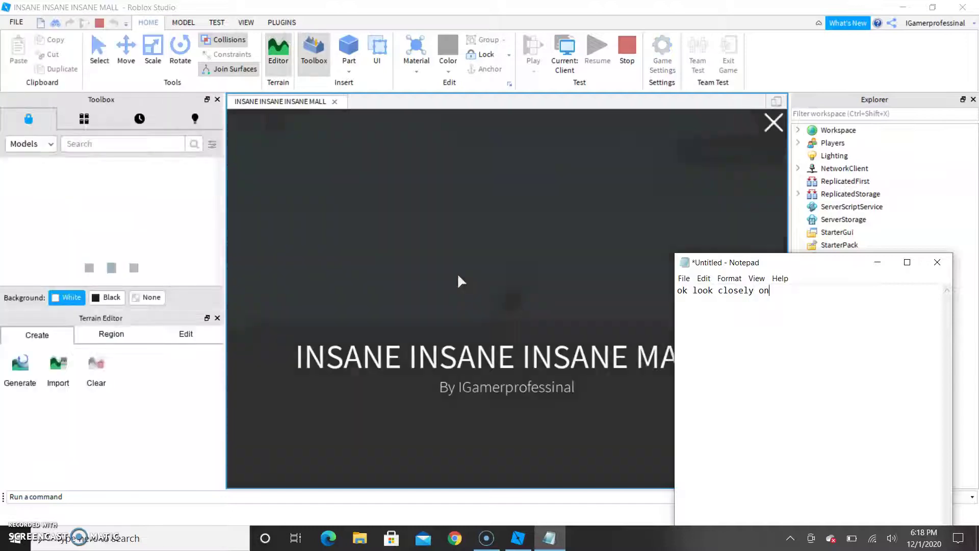
text( what happens)
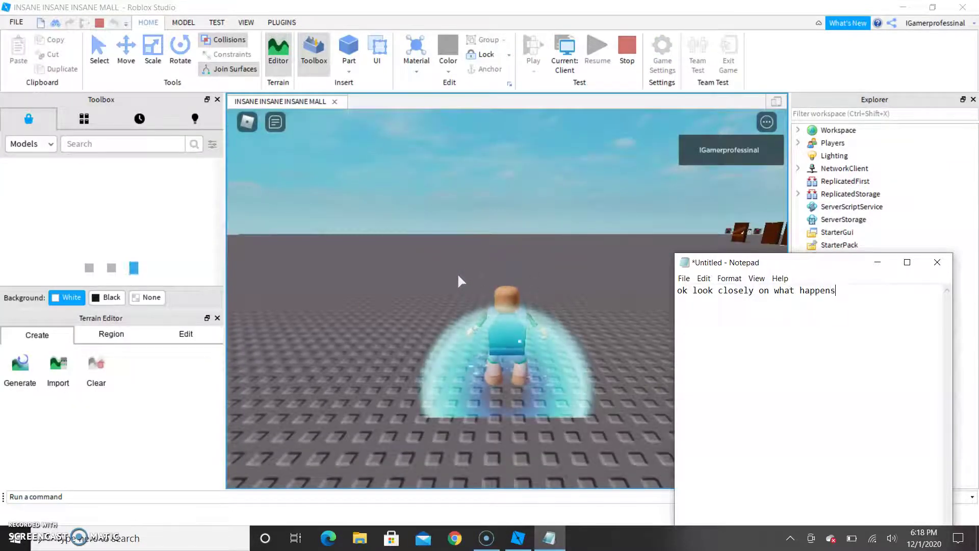
Walk the character to the row of locked doors and try to pick up the white key on the ground
click(528, 274)
right_drag(529, 274, 528, 274)
scroll(528, 275, up, 5)
scroll(512, 303, down, 5)
mouse_move(518, 307)
right_down()
mouse_move(528, 310)
mouse_move(519, 308)
right_up()
scroll(527, 310, up, 2)
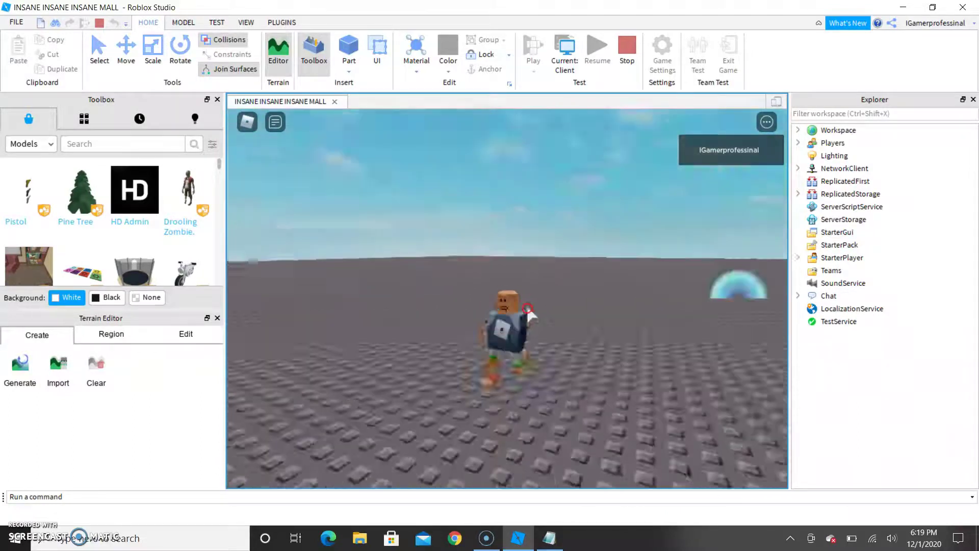
scroll(518, 307, up, 5)
key(w)
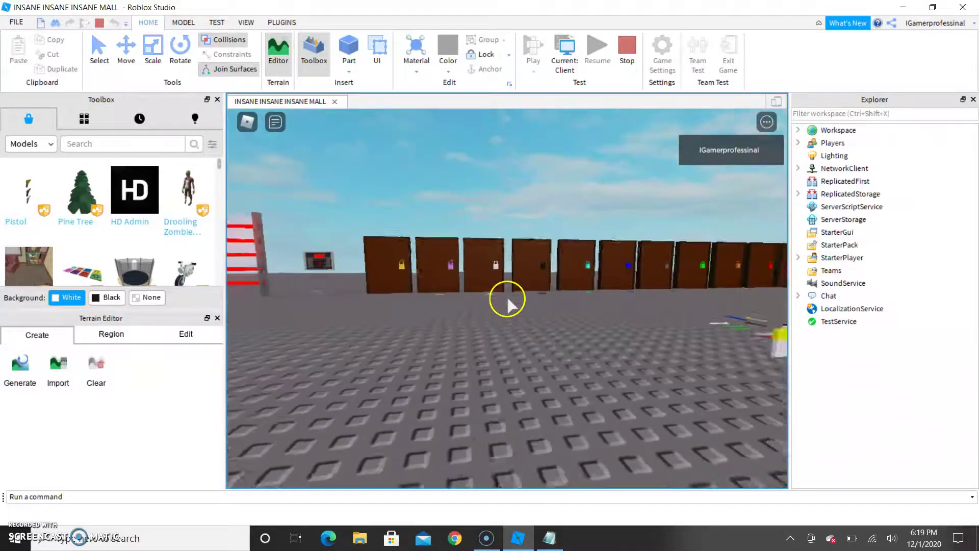
key(w)
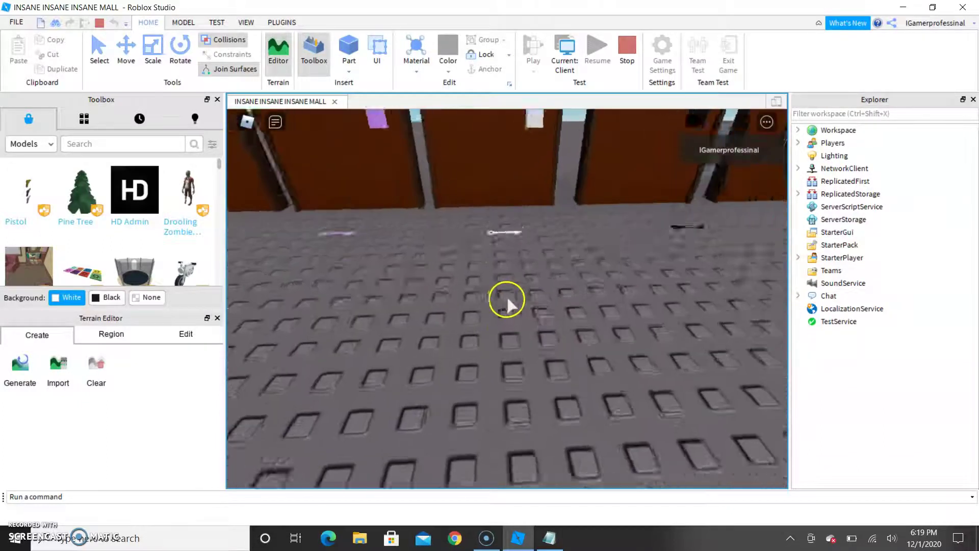
key(w)
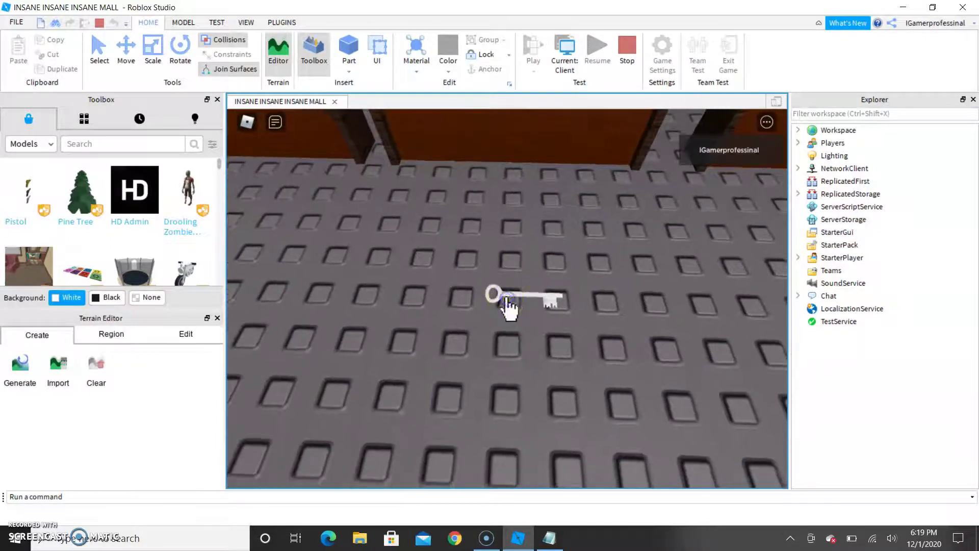
click(509, 306)
Switch to Notepad and replace the note with "it not give me so thats what hapen."
click(554, 538)
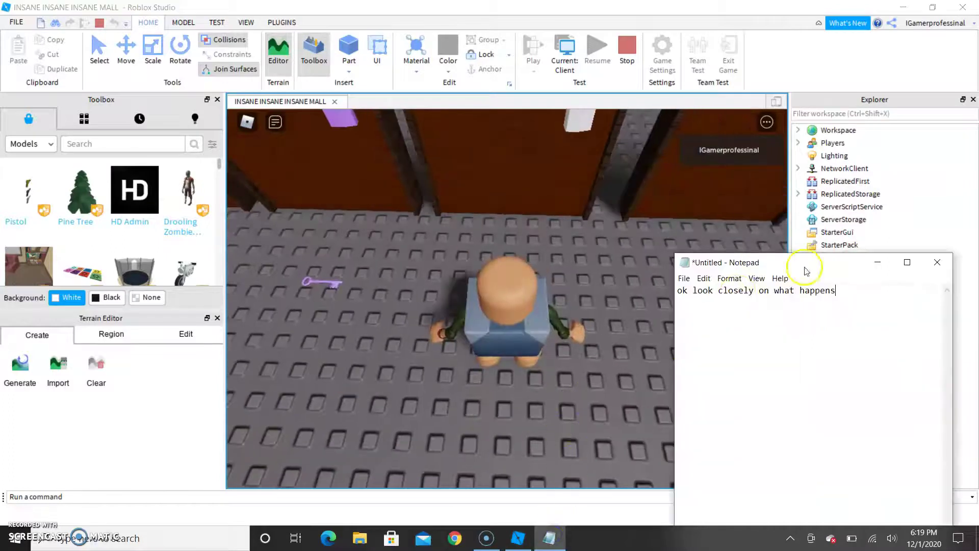
drag(843, 291, 619, 284)
text(it not give me so thats what hapen.)
Return to the play test, walk the character over the loose keys, cards and tools, and try equipping the collected items
click(572, 270)
right_drag(571, 266, 571, 287)
key(w)
scroll(570, 282, down, 2)
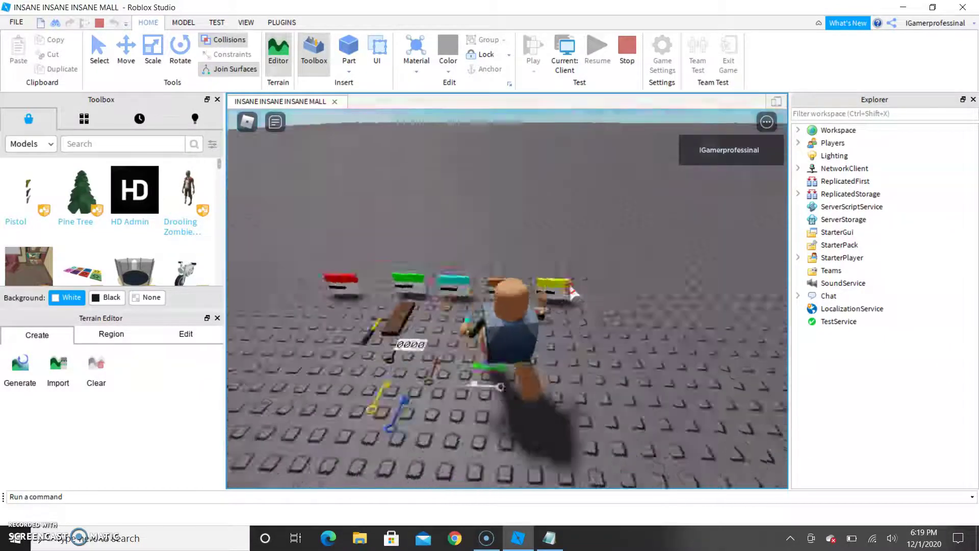
click(566, 467)
key(1)
key(w)
right_drag(550, 414, 549, 412)
key(1)
key(1)
key(w)
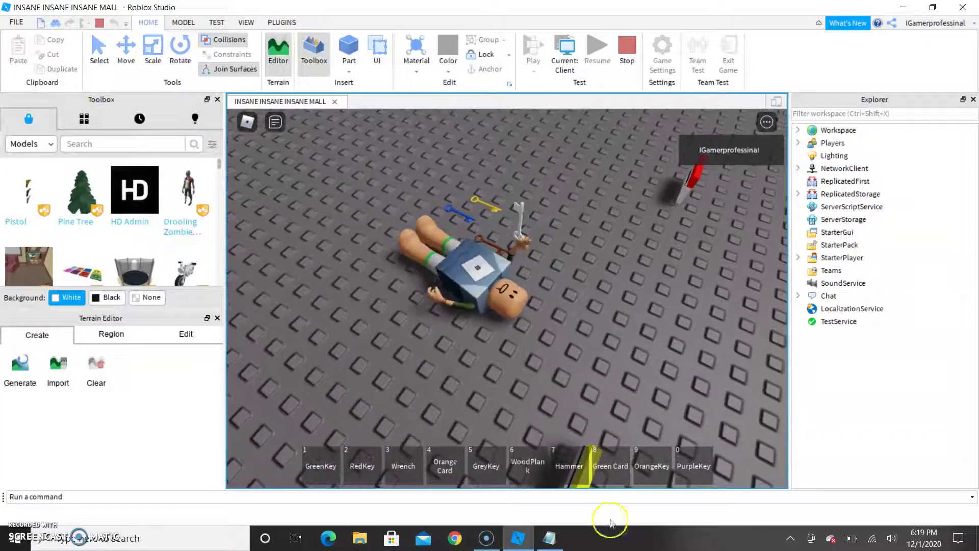
Replace the Notepad note with "and that as well" and stop the play test
click(556, 542)
drag(880, 297, 527, 300)
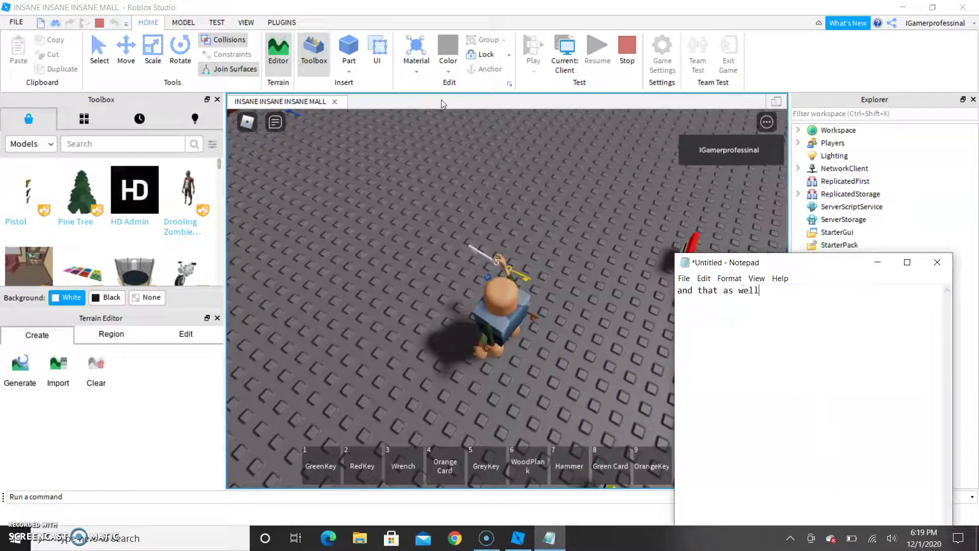
click(637, 60)
Replace the Notepad note with "ok now here how to do it jus follow"
click(550, 538)
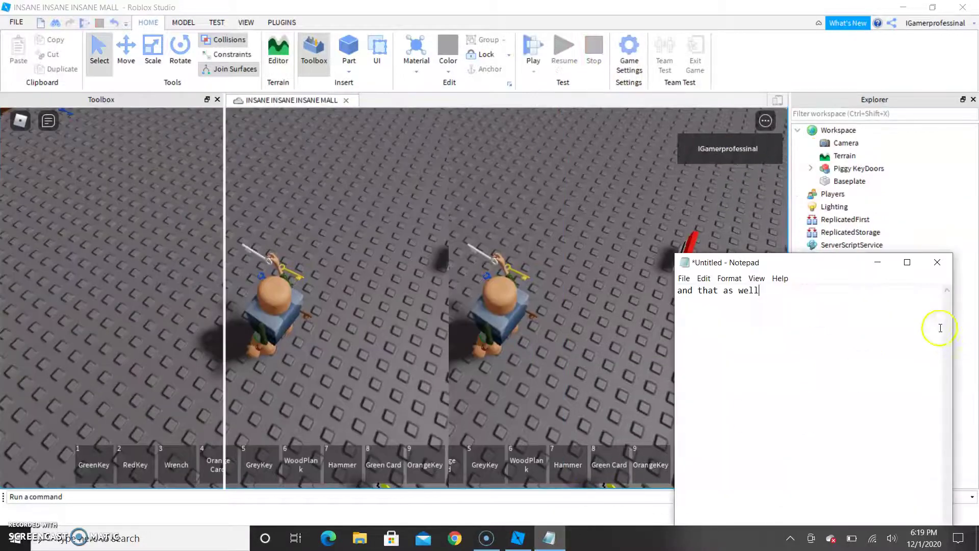
key(ctrl+a)
key(BackSpace)
text(ok)
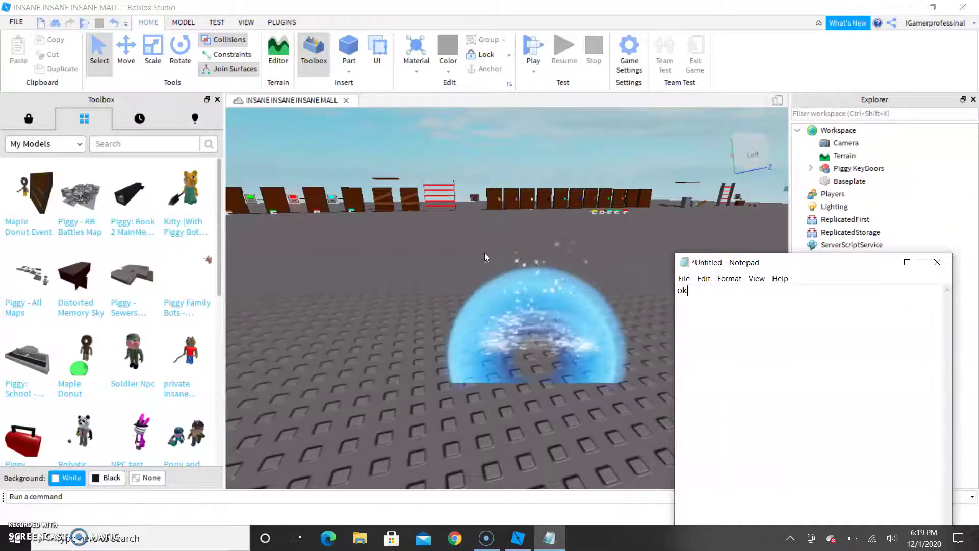
text( now here )
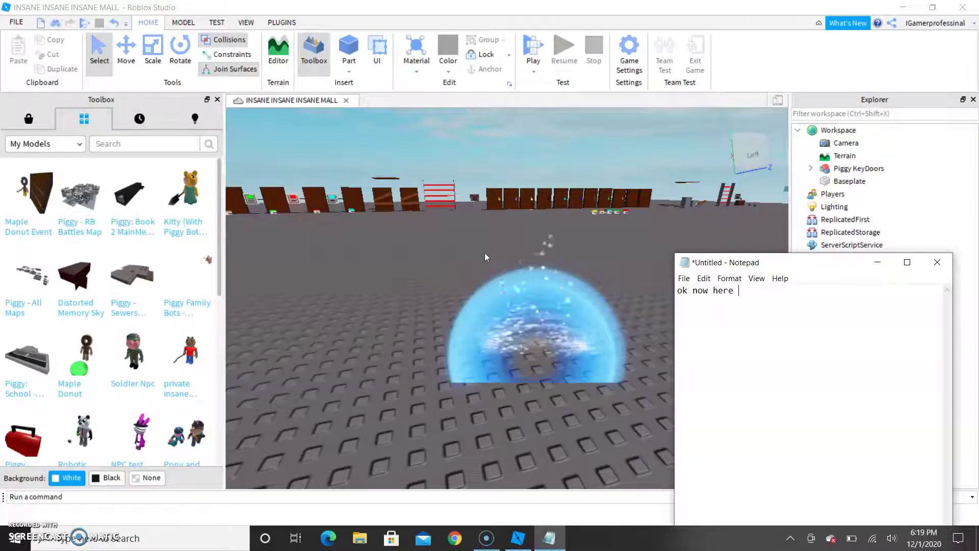
text(how to do it jus)
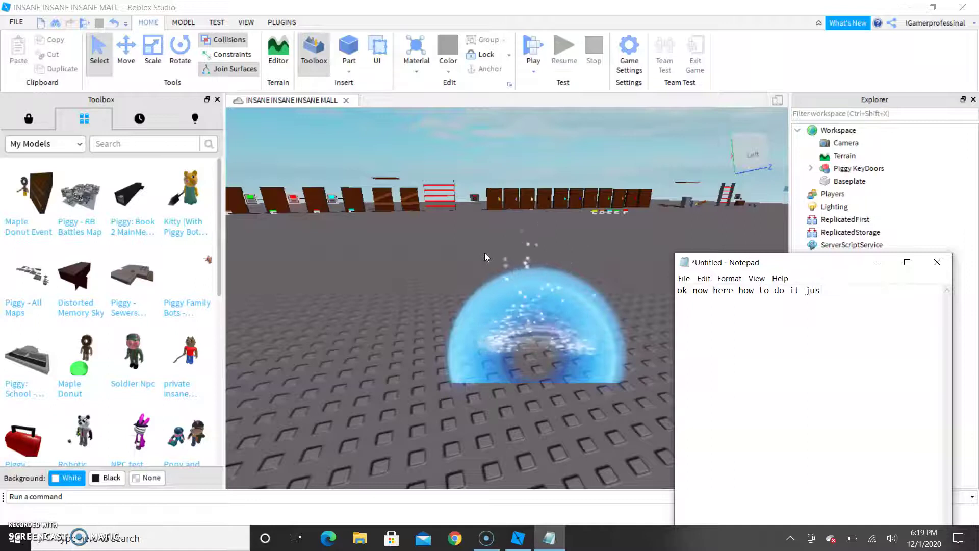
text( follow)
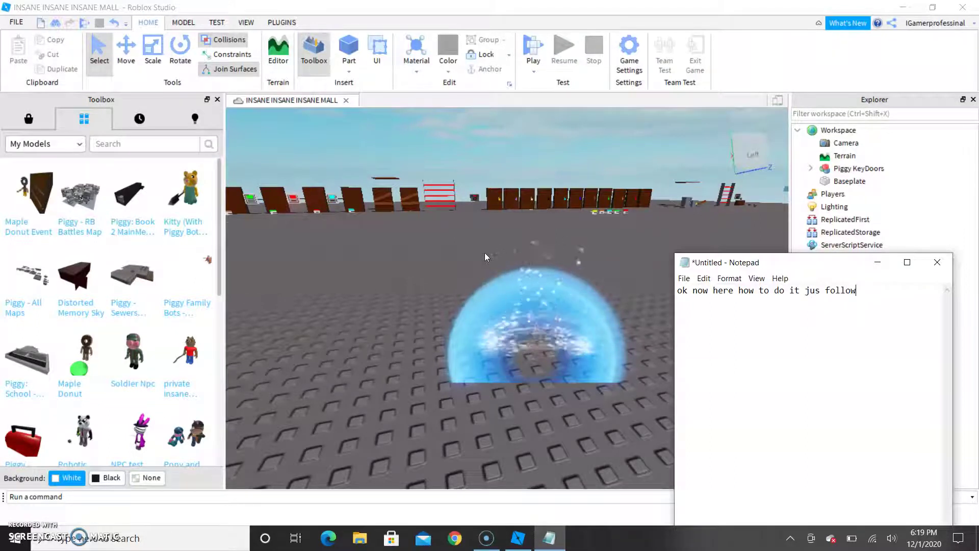
Ungroup the Piggy KeyDoors model in the workspace
click(381, 181)
right_drag(459, 234, 459, 234)
key(w)
click(459, 290)
right_click(576, 363)
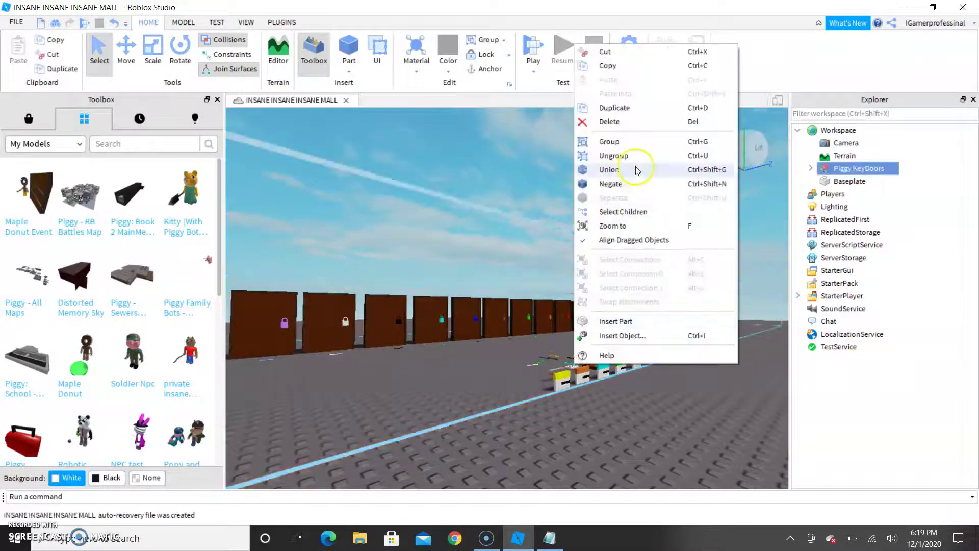
click(613, 155)
Move the "Ungroup me in ReplicatedStorage" model into ReplicatedStorage and ungroup it there
right_drag(524, 265, 524, 267)
click(647, 338)
right_drag(606, 275, 605, 276)
key(w)
click(615, 280)
right_click(579, 275)
click(451, 384)
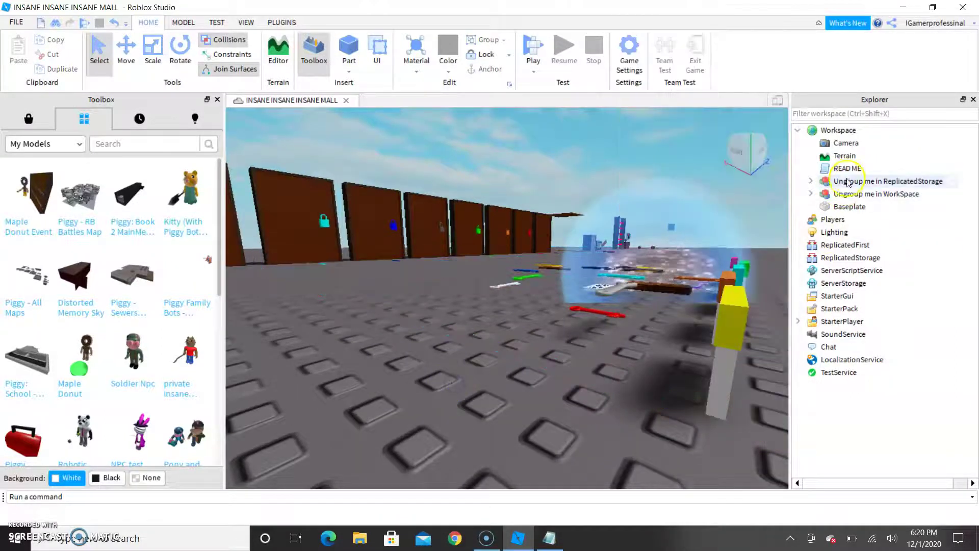
drag(867, 181, 882, 261)
right_click(871, 262)
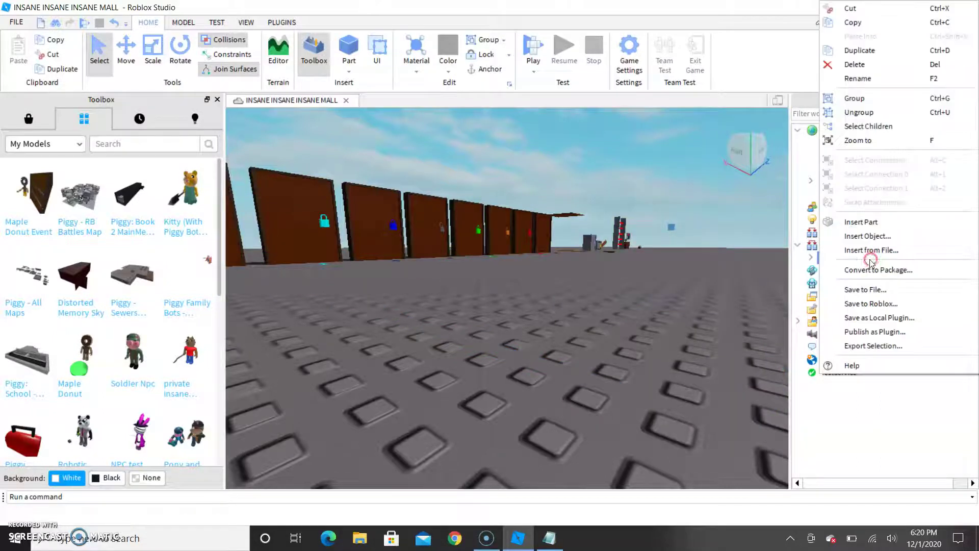
click(867, 112)
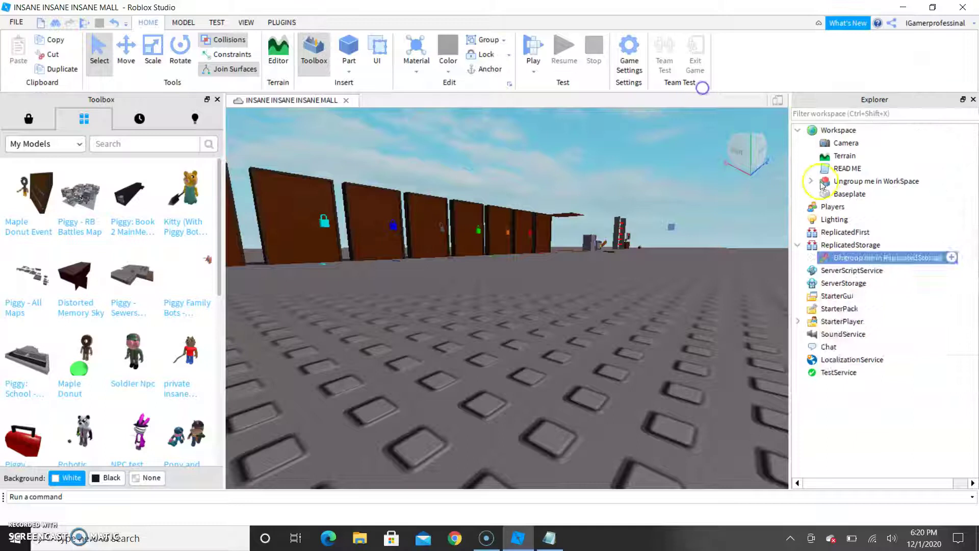
scroll(918, 306, down, 5)
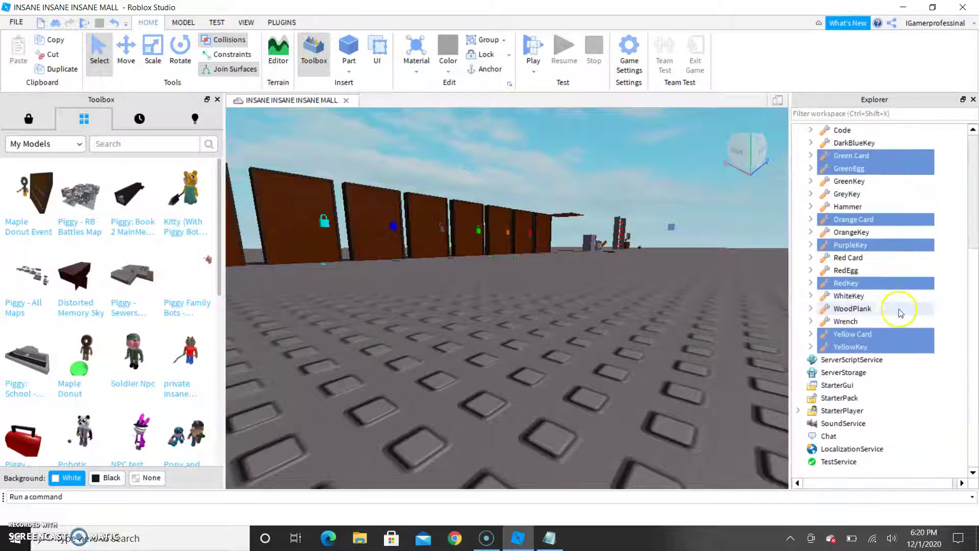
Select the doors model "Ungroup me in WorkSpace" and ungroup it in the workspace
click(613, 330)
right_drag(571, 304, 550, 293)
key(w)
key(s)
key(w)
click(532, 288)
right_click(532, 288)
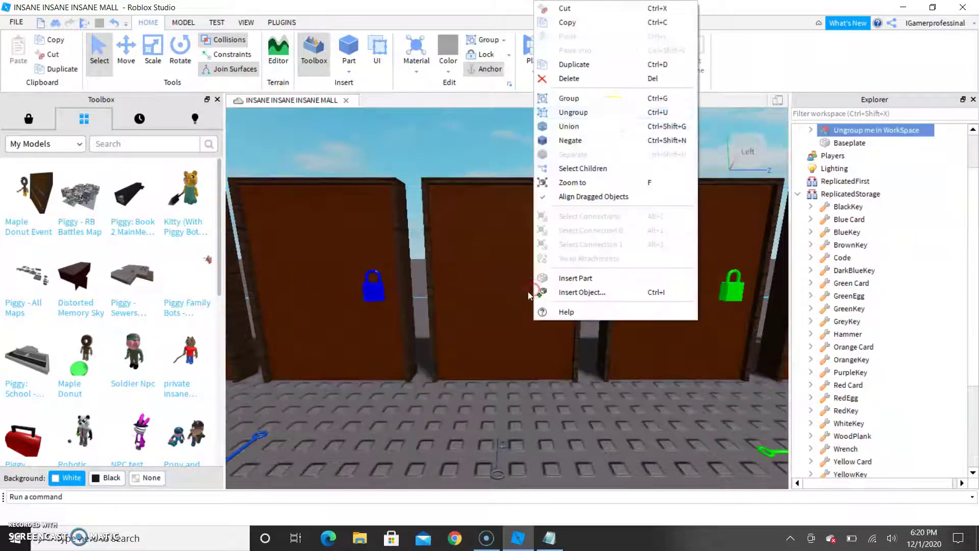
click(609, 113)
Select the keys on the ground and ungroup their "Items (ungroup if u want)" model
right_drag(546, 234, 540, 239)
click(289, 343)
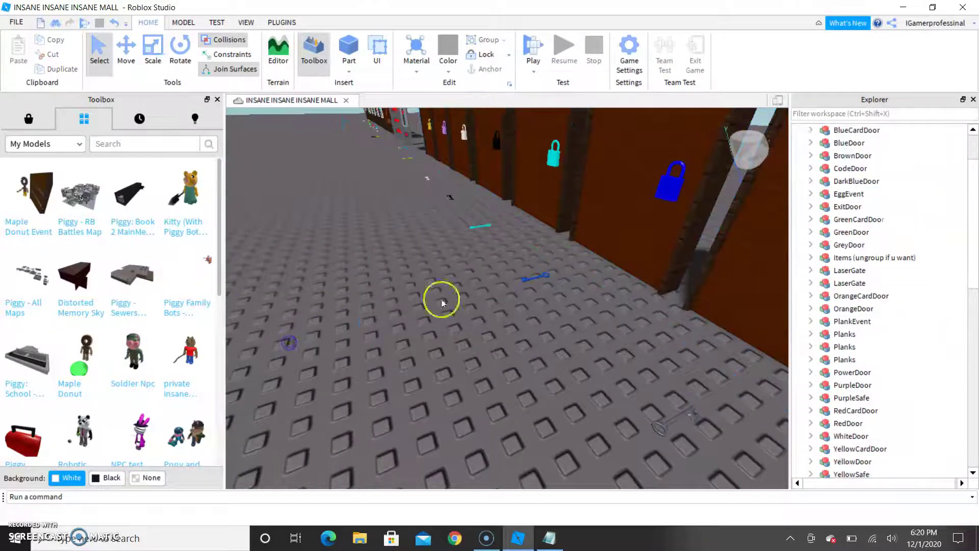
click(536, 279)
right_click(536, 278)
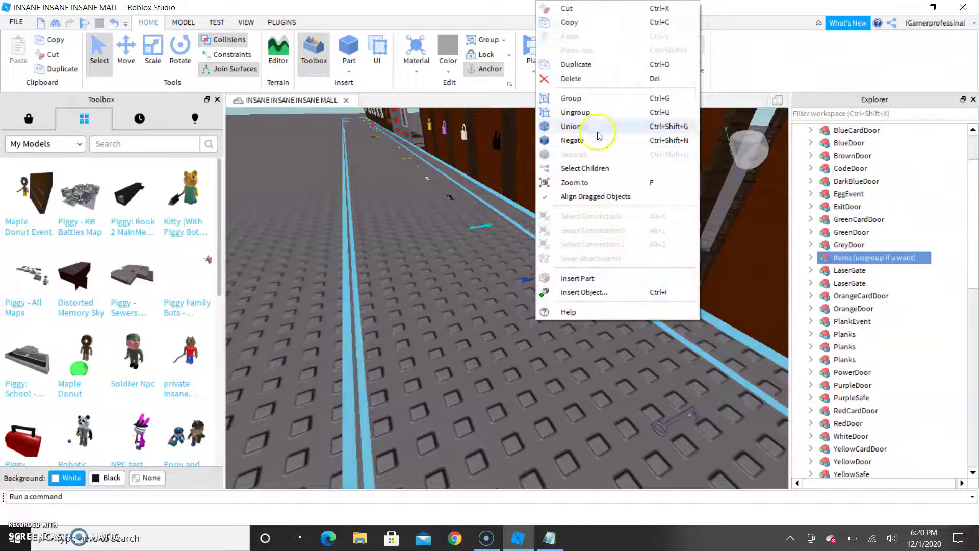
click(602, 114)
right_drag(505, 271, 528, 291)
key(w)
click(422, 233)
key(w)
key(w)
key(w)
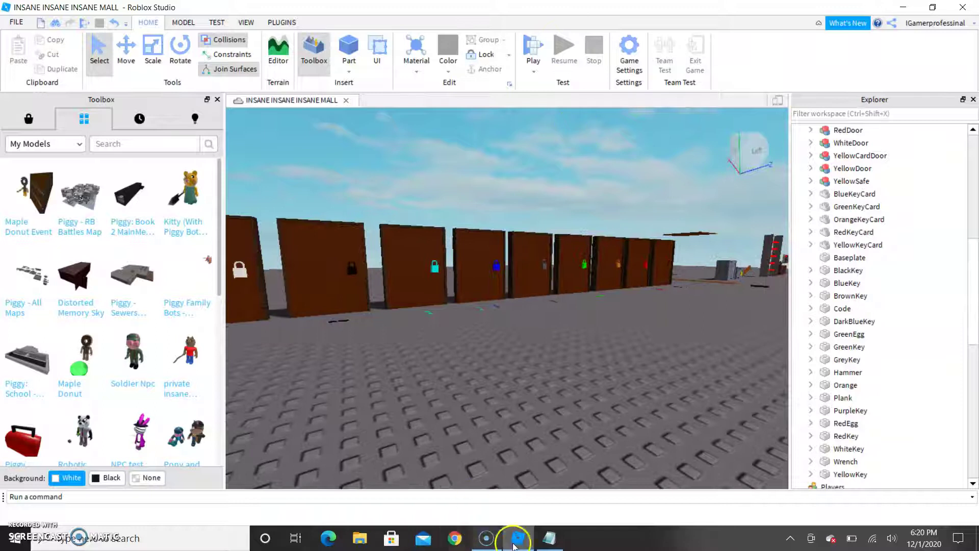
Replace the Notepad note with "ok now it should work lets try" and start a new play test
click(551, 540)
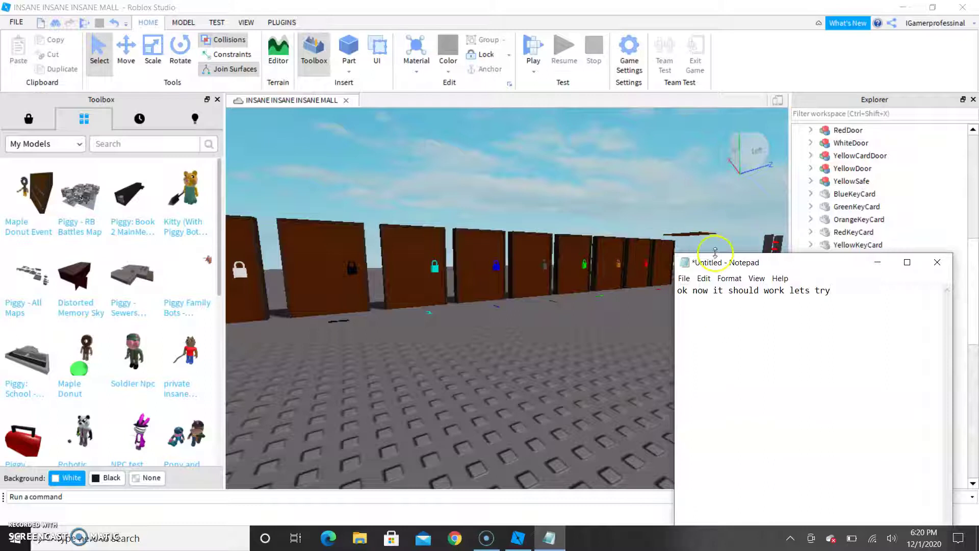
click(603, 291)
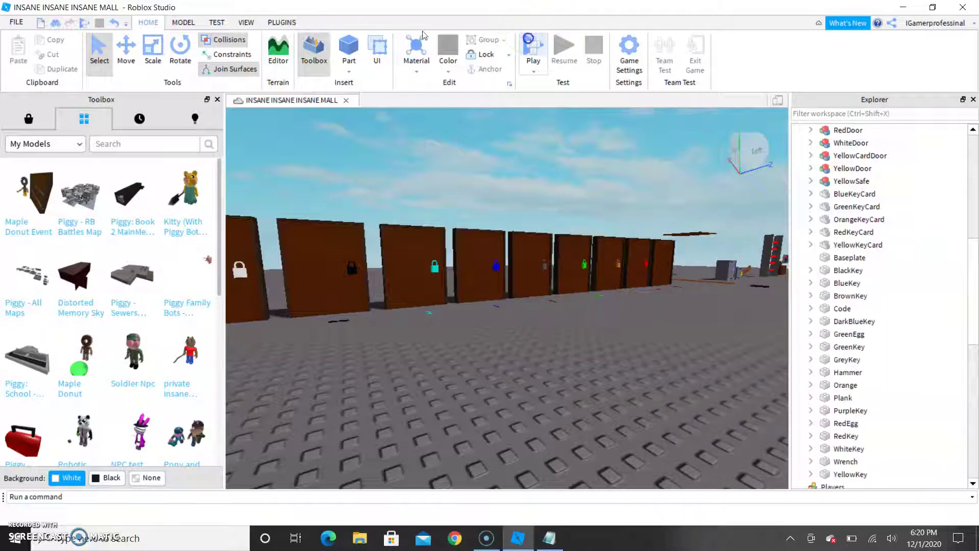
click(538, 58)
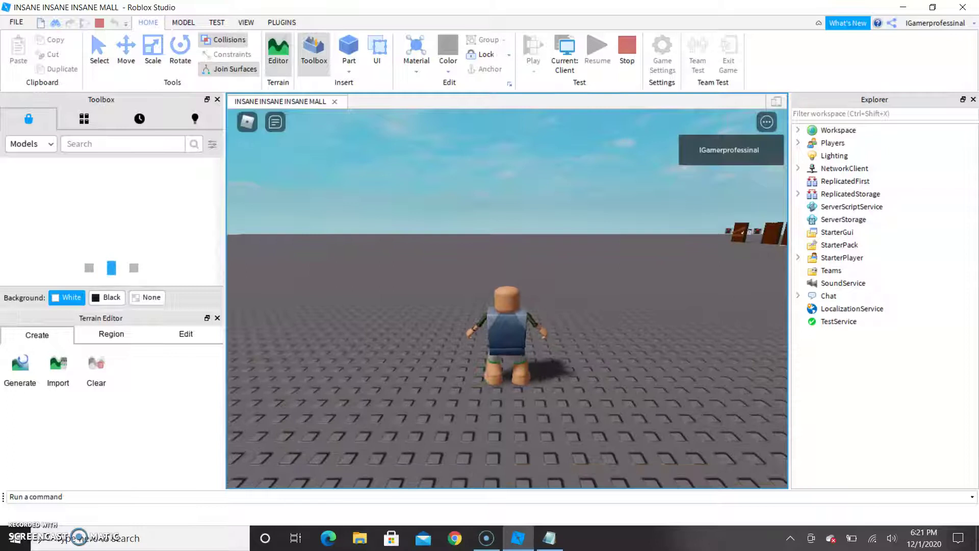
Walk the character to the items near the doors, pick up the wrench and equip it
right_drag(266, 390, 270, 390)
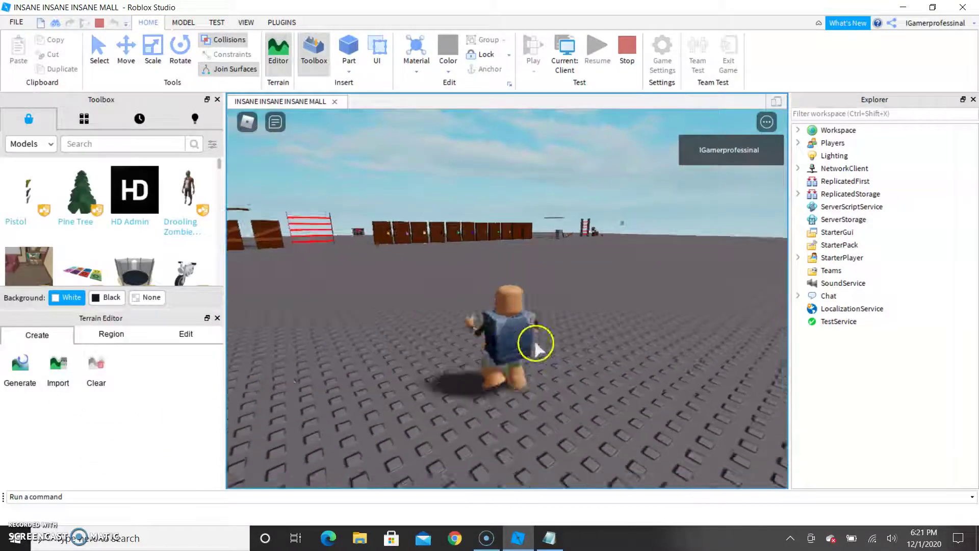
scroll(534, 344, up, 5)
scroll(507, 303, down, 4)
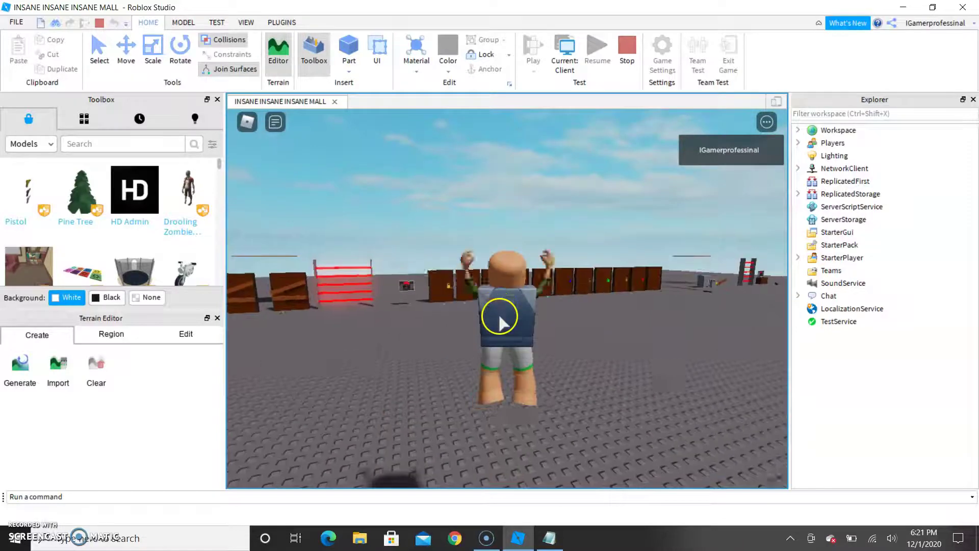
key(w)
right_drag(403, 252, 531, 290)
key(s)
key(w)
scroll(506, 298, up, 4)
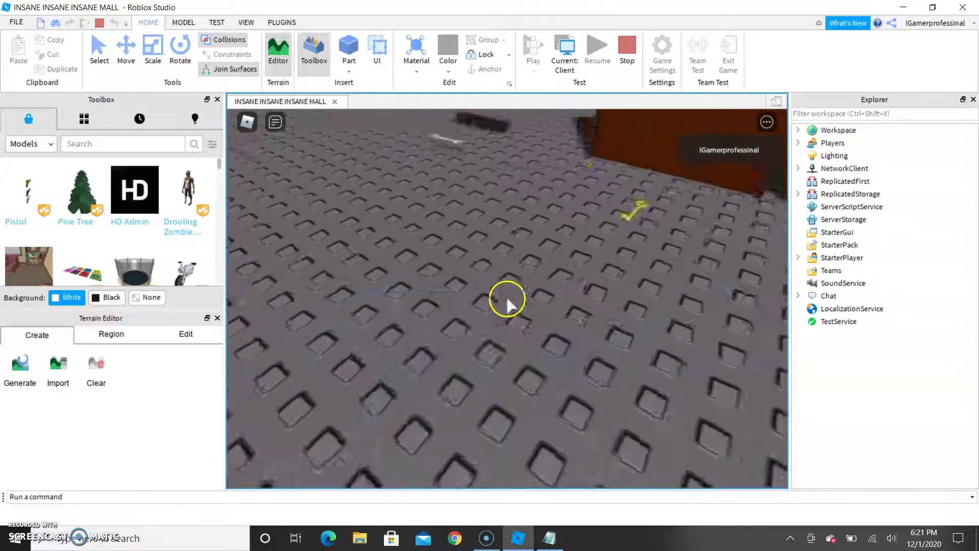
click(506, 301)
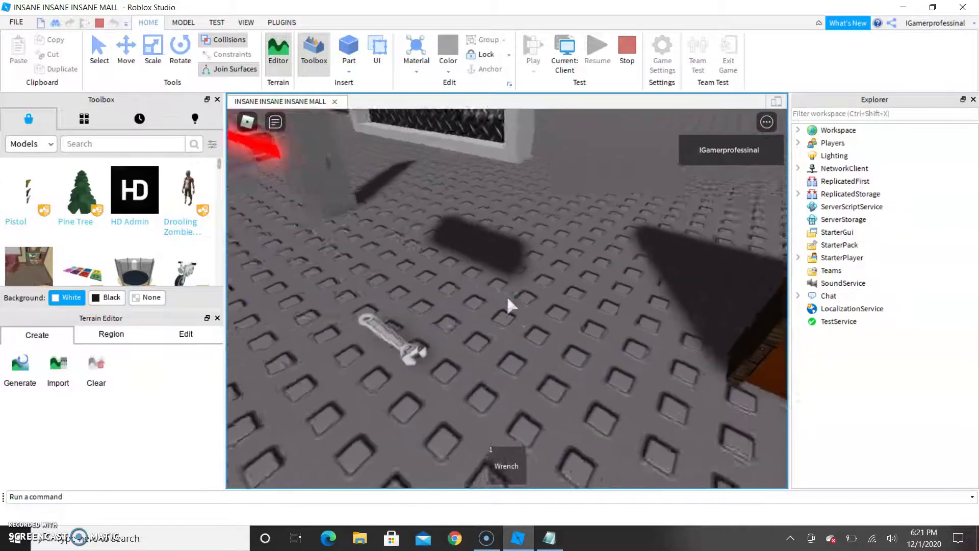
key(1)
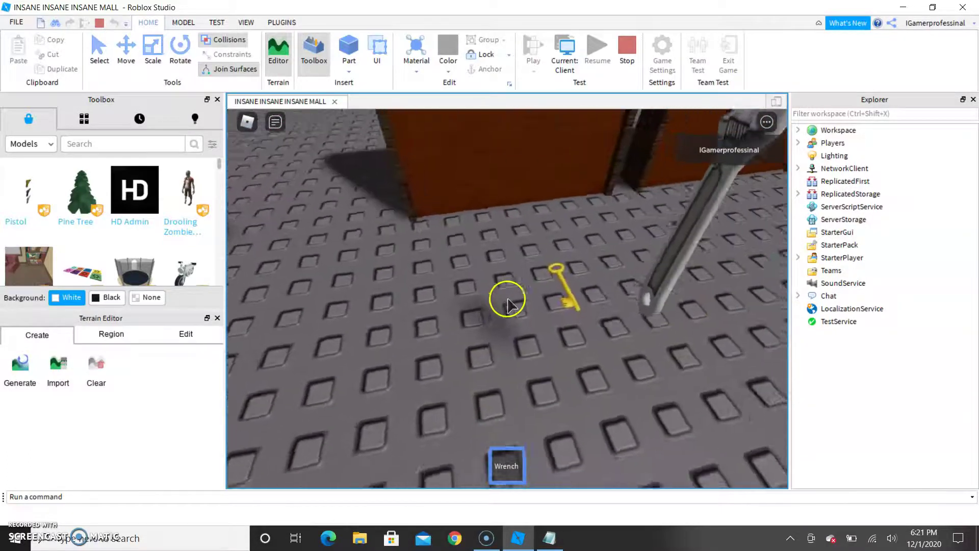
Pick up the yellow key lying near the doors and equip it in place of the wrench
key(1)
click(506, 305)
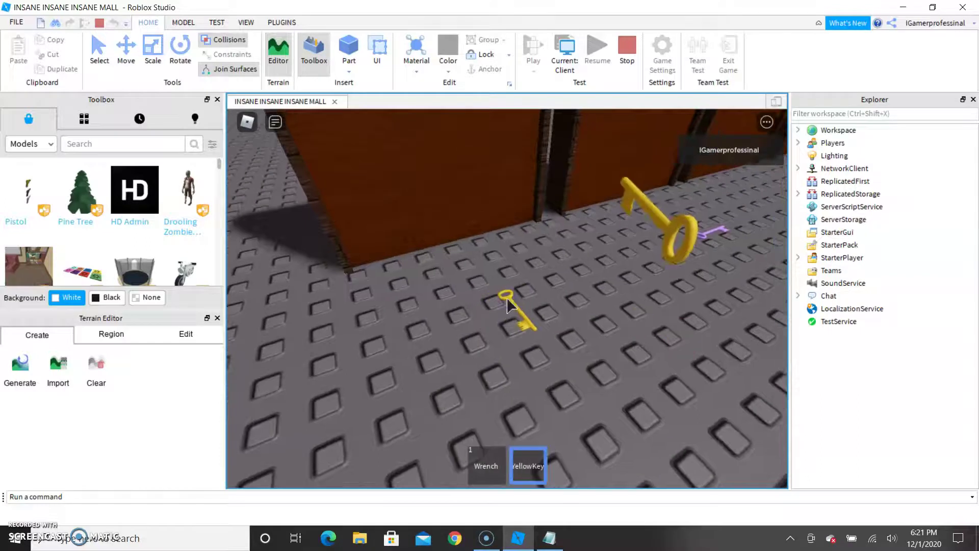
click(507, 305)
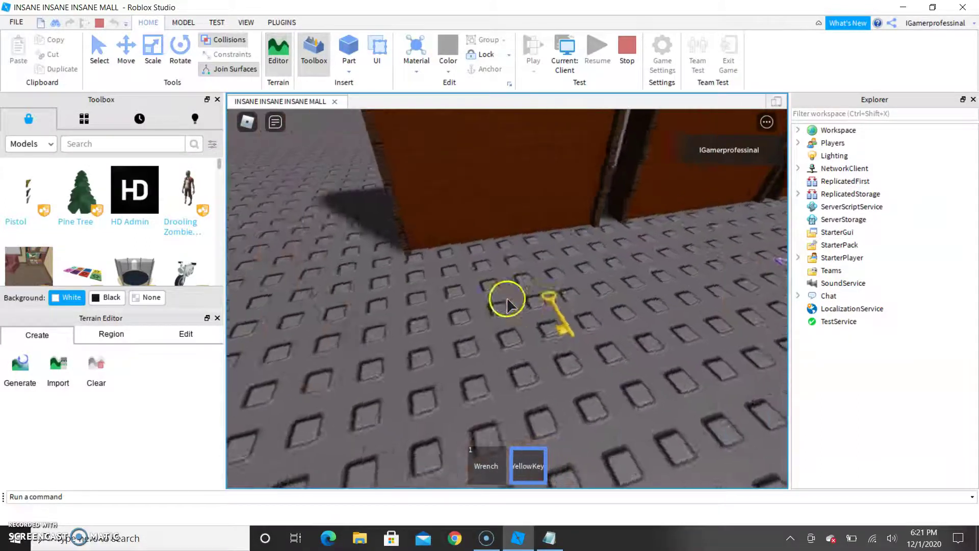
scroll(507, 305, down, 4)
key(w)
key(s)
click(506, 305)
mouse_move(507, 300)
right_down()
mouse_move(524, 300)
mouse_move(507, 299)
right_up()
key(XF86AudioLowerVolume)
key(XF86AudioLowerVolume)
key(XF86AudioLowerVolume)
key(XF86AudioLowerVolume)
key(XF86AudioLowerVolume)
key(XF86AudioLowerVolume)
key(XF86AudioLowerVolume)
key(XF86AudioLowerVolume)
Walk the character along the row of locked doors with the wrench and yellow key put away, and end the play test
key(1)
key(w)
key(w)
key(w)
key(1)
scroll(507, 299, down, 3)
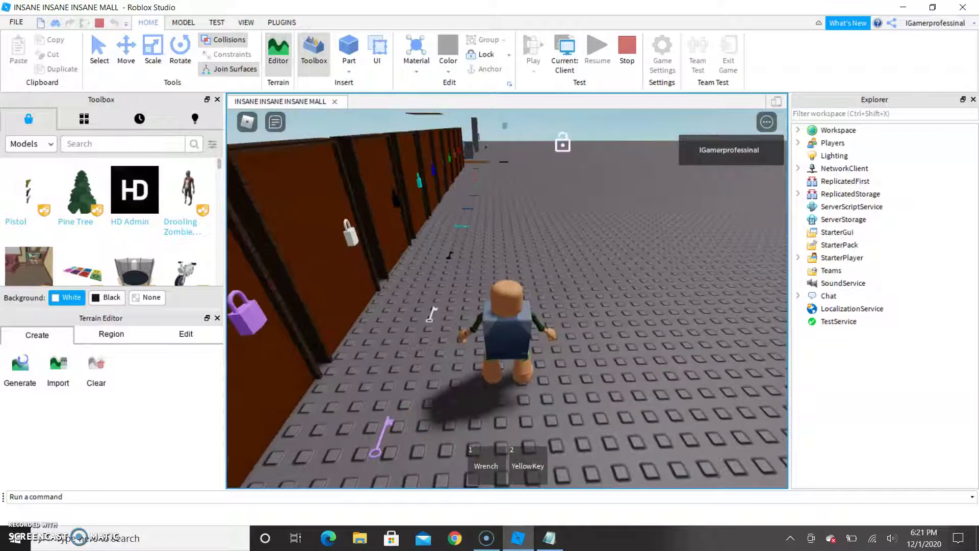
click(630, 74)
Replace the Notepad note with "see it work ok so nt forget to liek and sub" and close Notepad
click(552, 541)
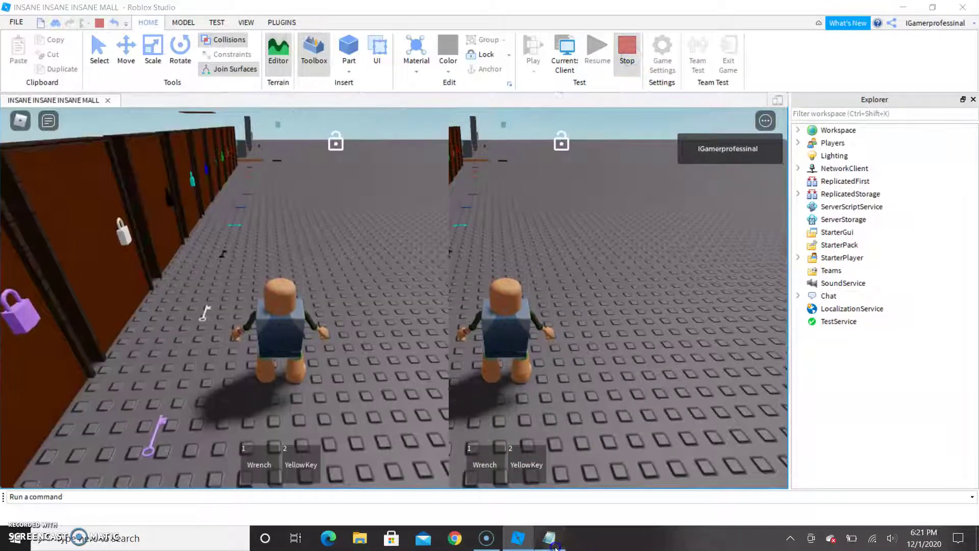
key(ctrl+a)
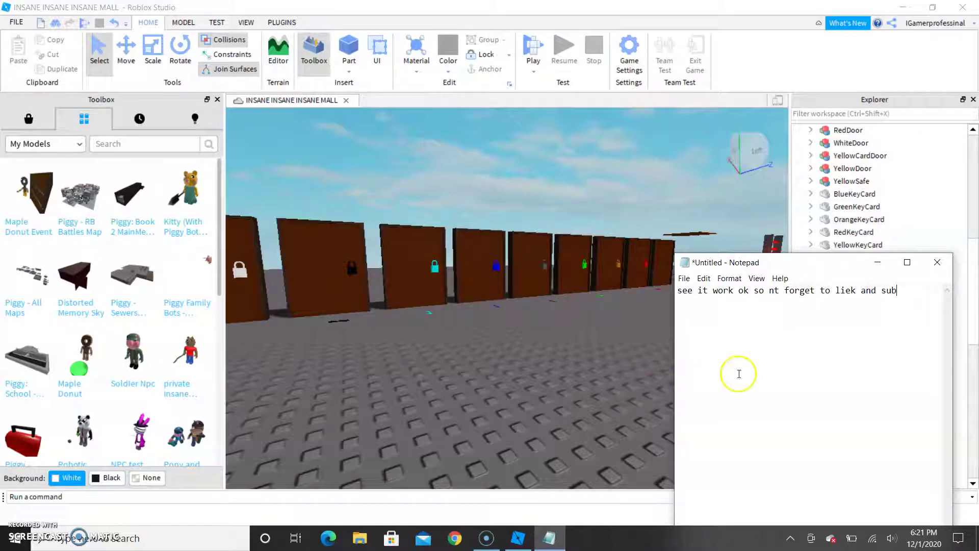
click(938, 263)
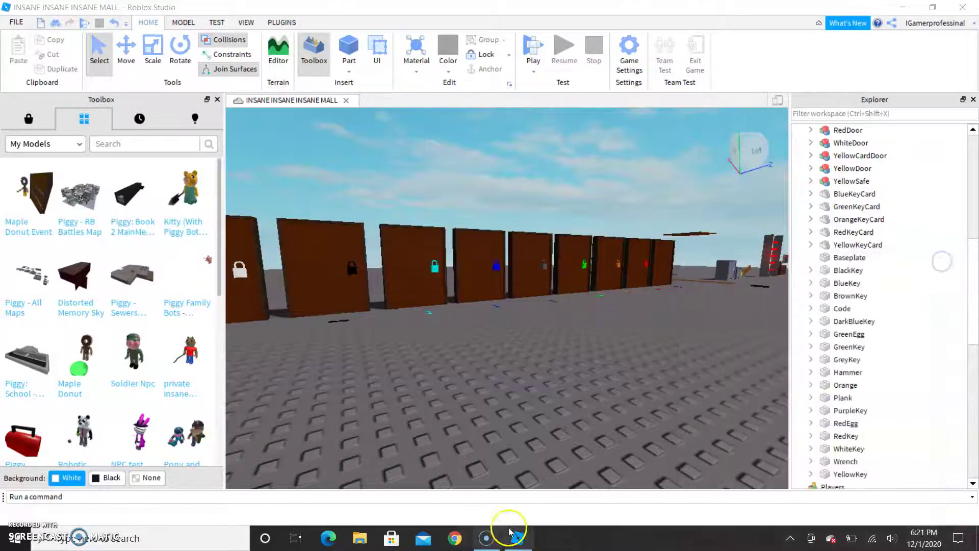